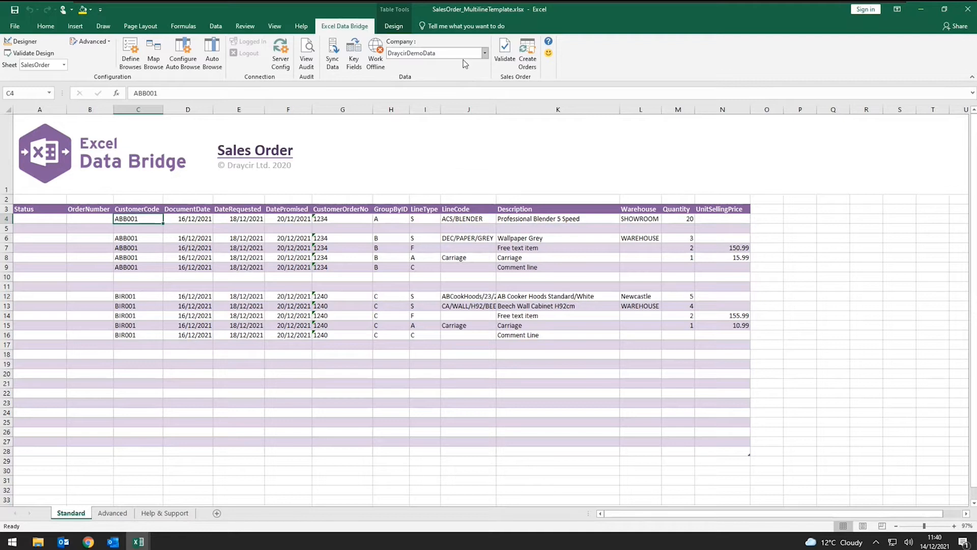
# Select DraycirDemoData as the company and validate the sales order lines on the Standard sheet
pyautogui.click(476, 54)
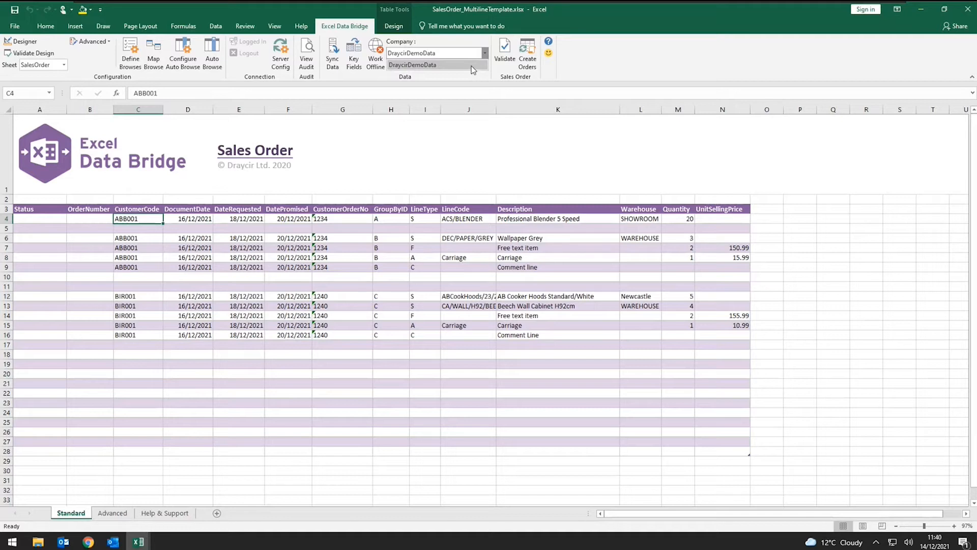
pyautogui.click(472, 65)
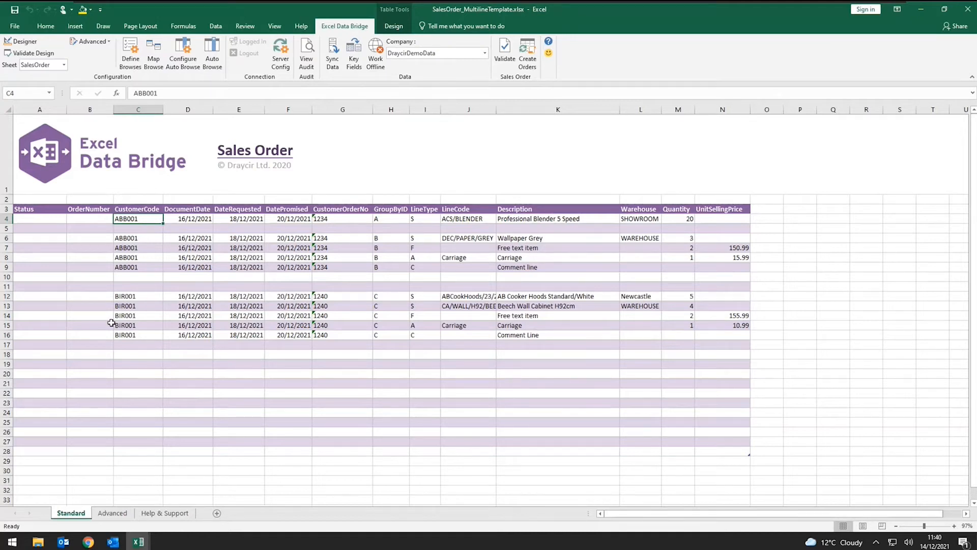
pyautogui.moveTo(32, 218); pyautogui.dragTo(33, 224)
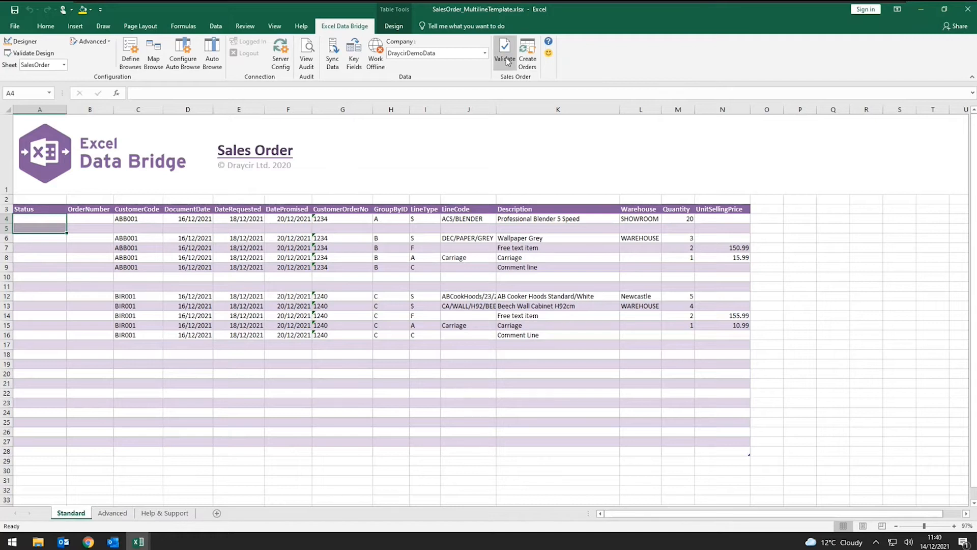
pyautogui.click(227, 247)
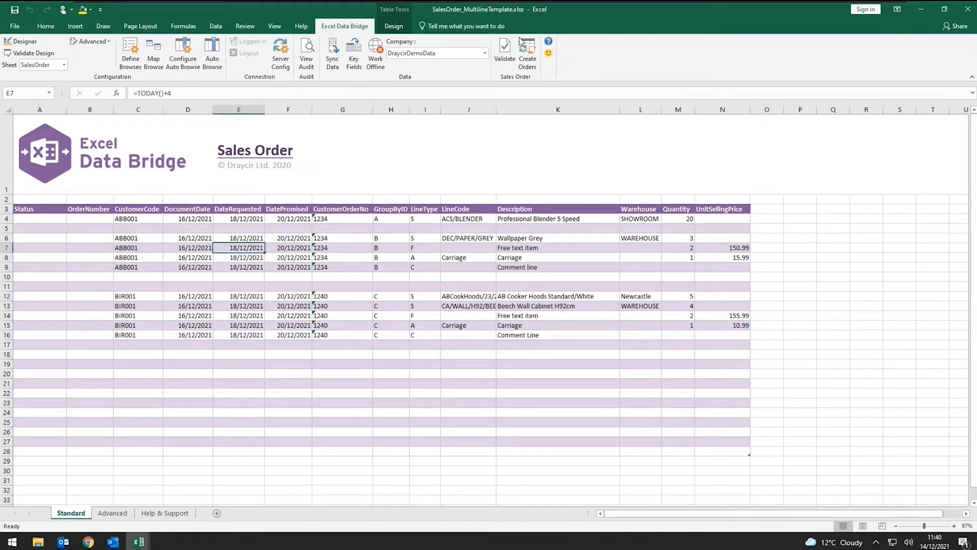
pyautogui.click(506, 56)
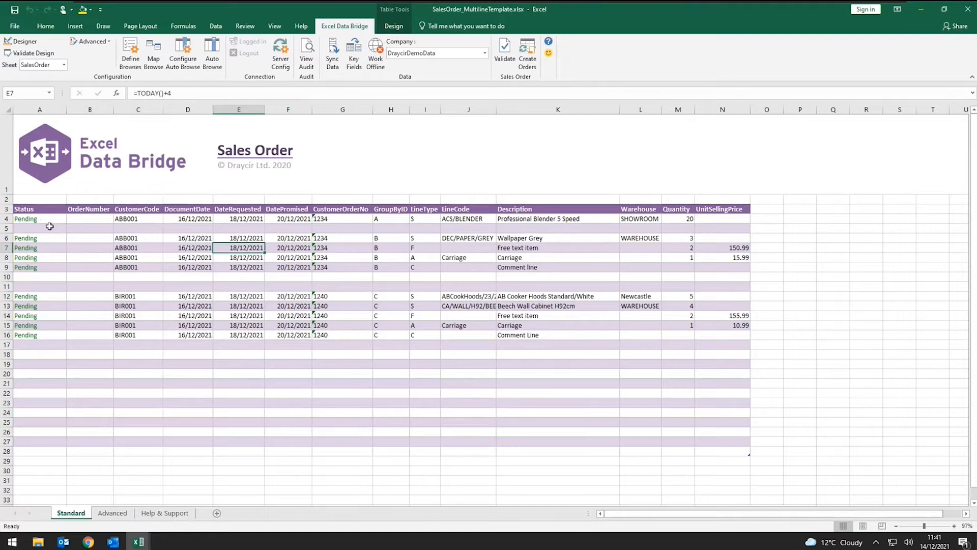
# Clear the Status values in A4:A16 of the sales order table
pyautogui.click(50, 228)
pyautogui.click(52, 220)
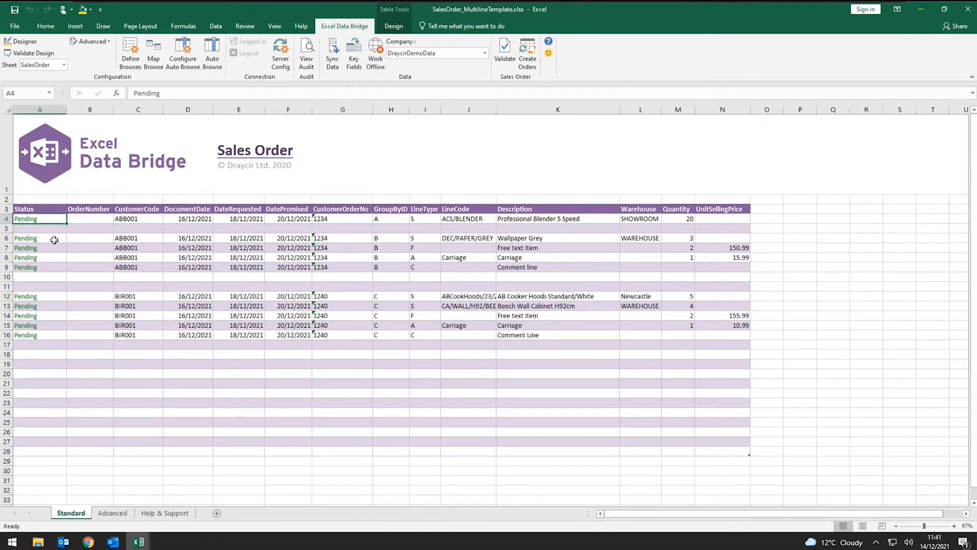
pyautogui.keyDown('shift'); pyautogui.click(50, 334); pyautogui.keyUp('shift')
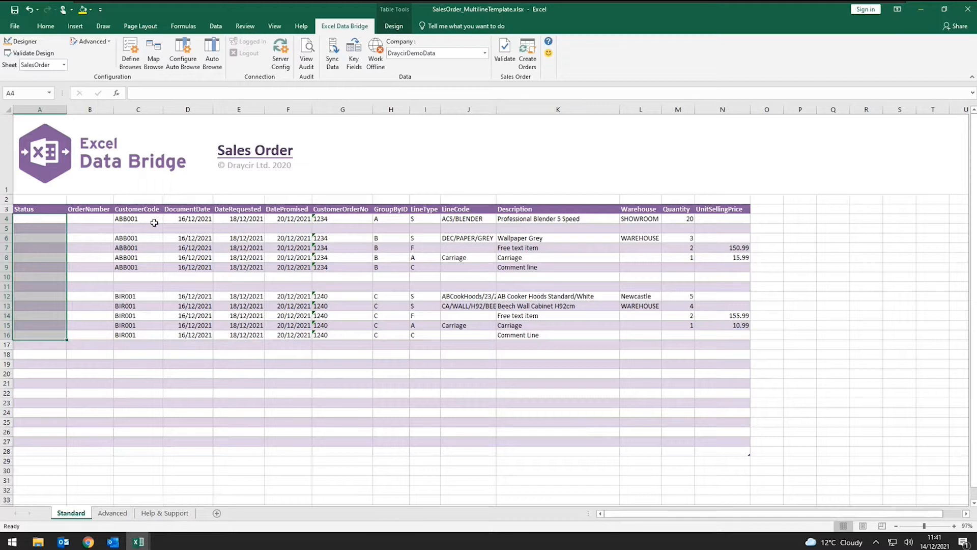
pyautogui.press('Delete')
# Remove the last digit of the customer code in C4 and validate the sales order lines again
pyautogui.click(150, 219)
pyautogui.click(168, 95)
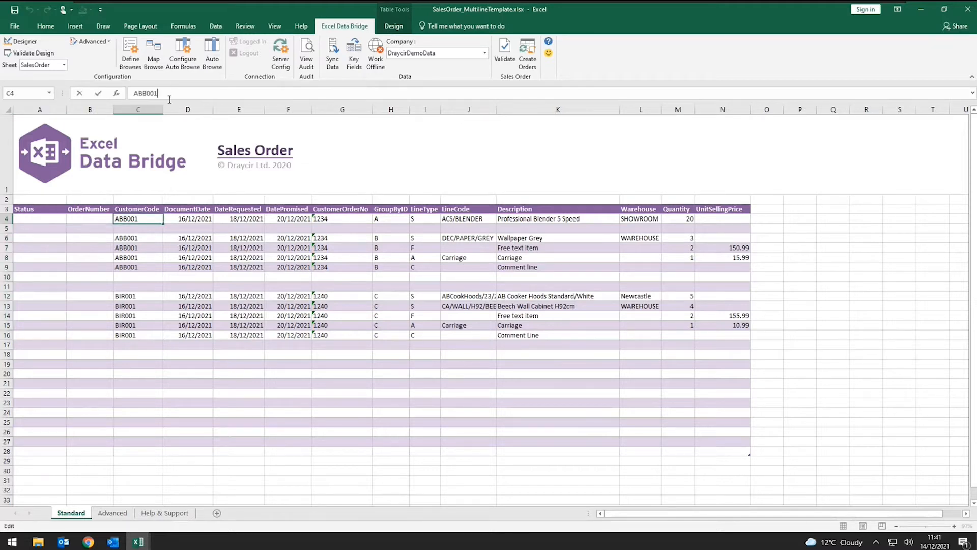
pyautogui.press('BackSpace')
pyautogui.click(885, 365)
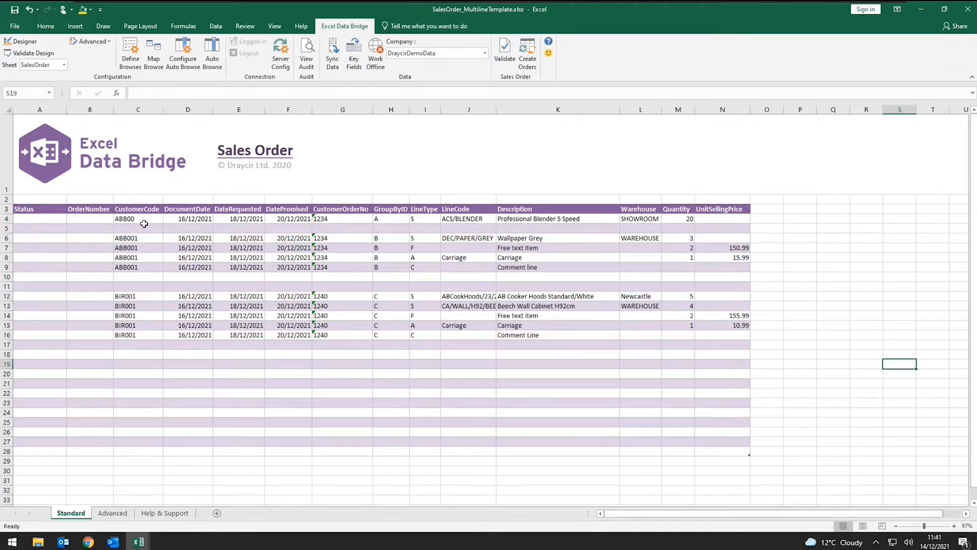
pyautogui.click(505, 54)
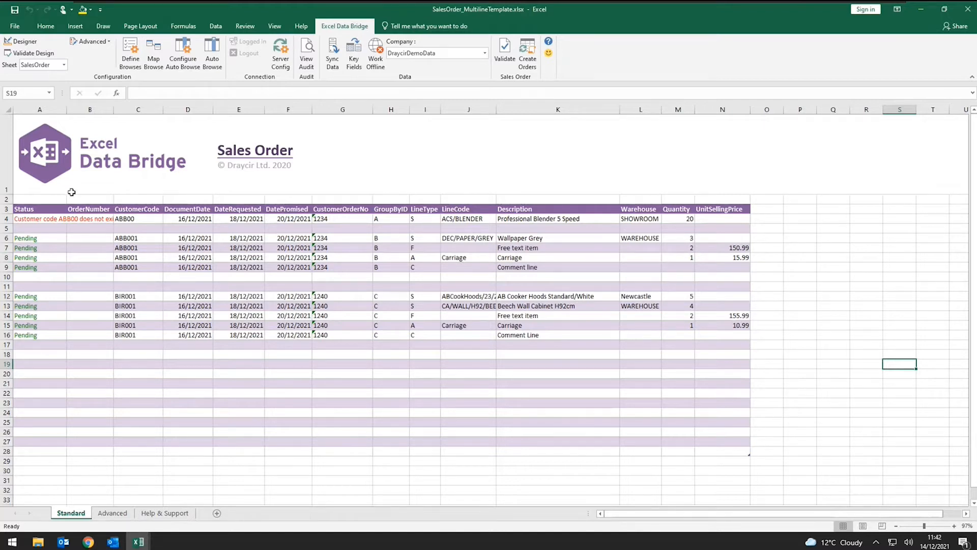
# Clear the status in A4 and replace the customer code in C4 with the Abbey Retail Ltd account through Excel Data Bridge Browse
pyautogui.click(51, 219)
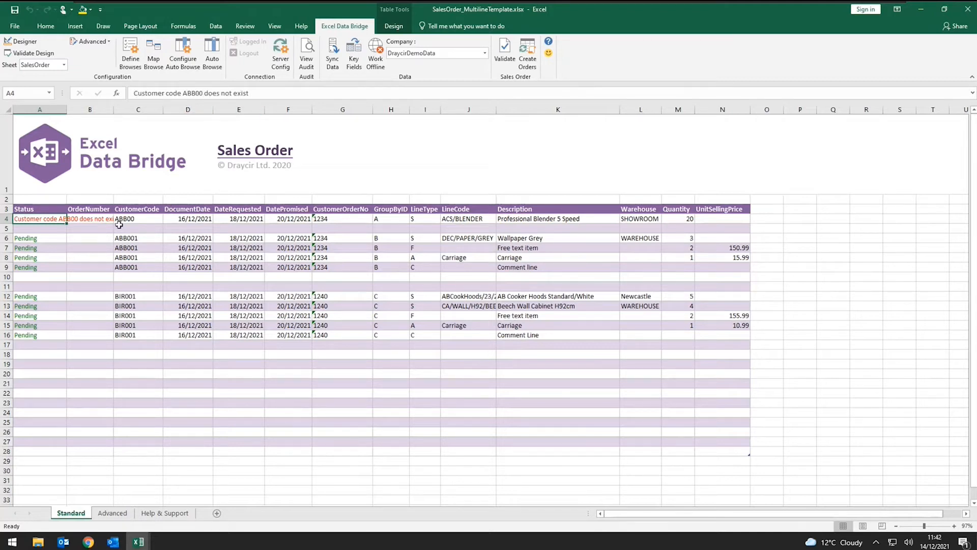
pyautogui.press('BackSpace')
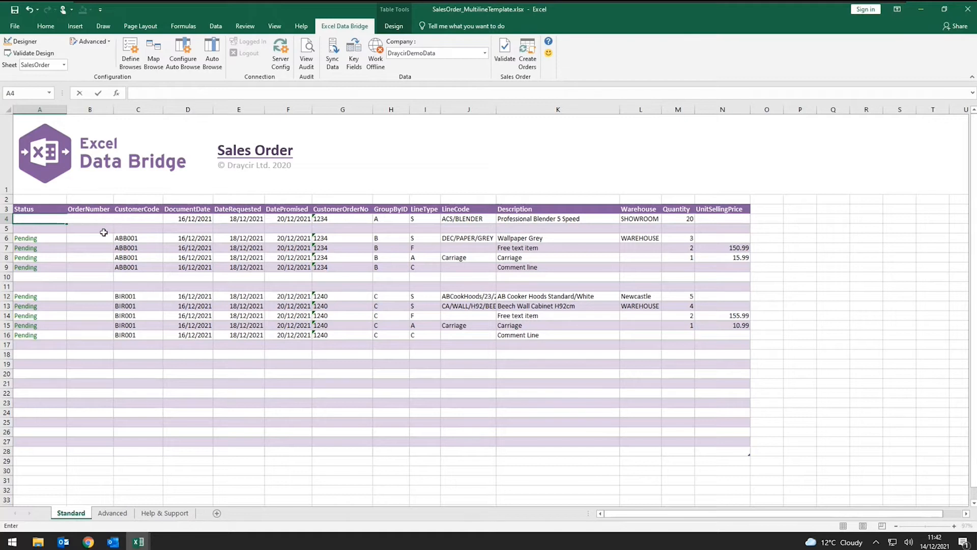
pyautogui.click(144, 218)
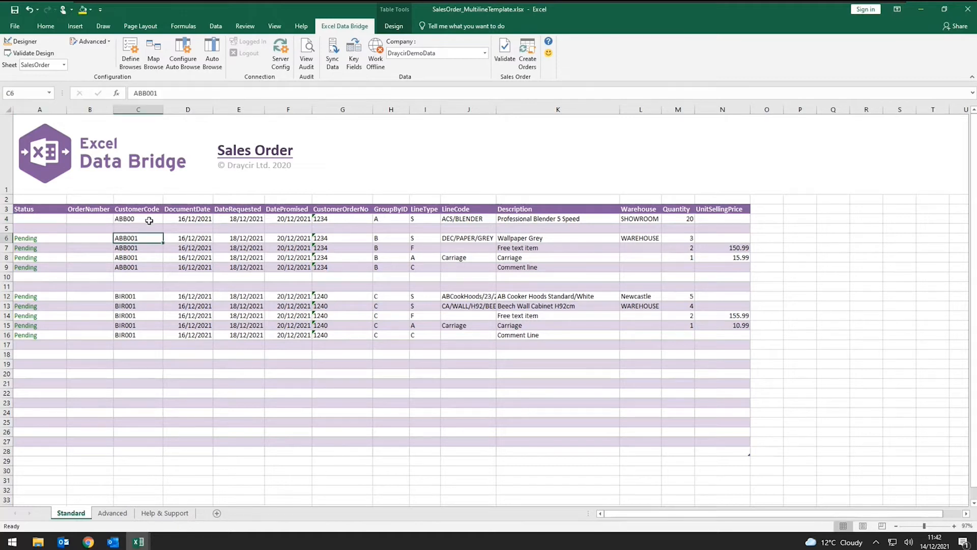
pyautogui.rightClick(147, 219)
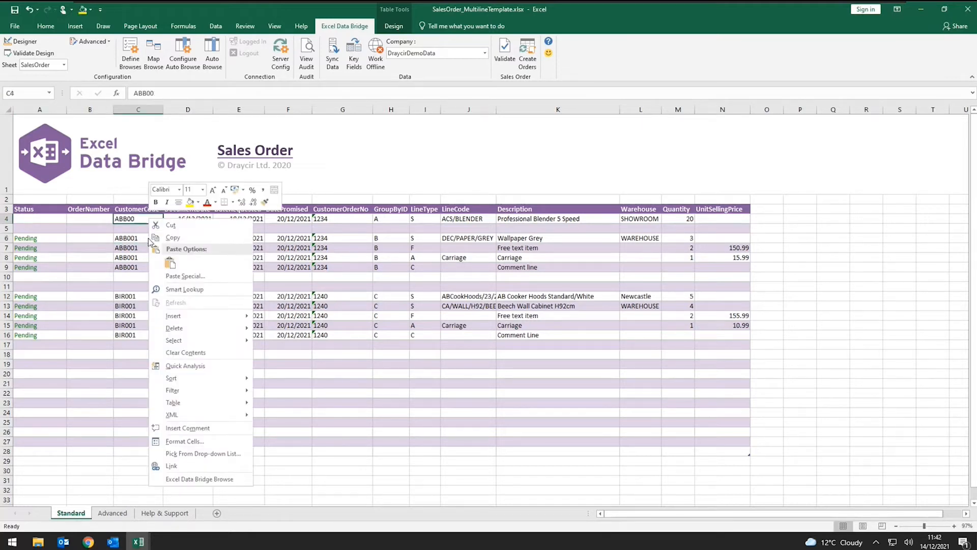
pyautogui.click(224, 480)
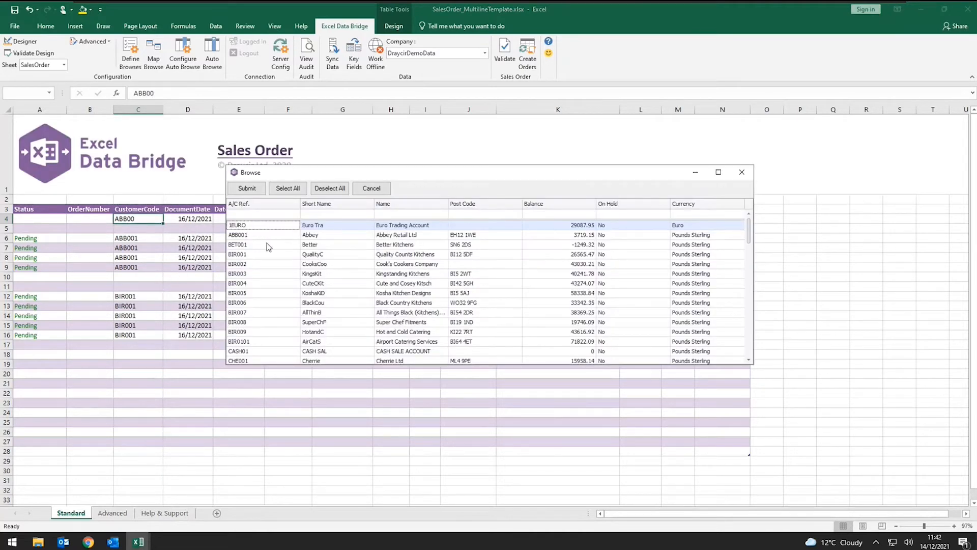
pyautogui.click(265, 236)
pyautogui.doubleClick(338, 237)
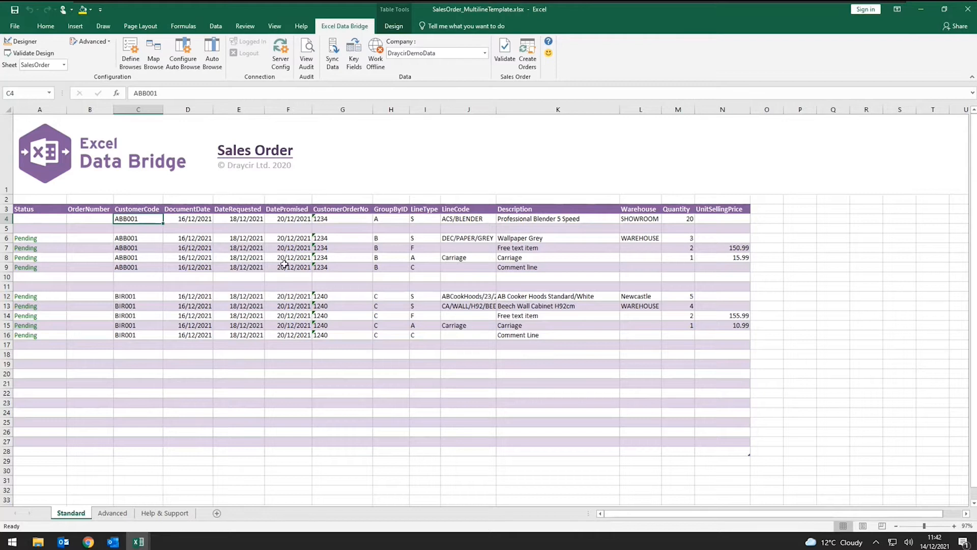
# Create the sales orders from the lines in the table
pyautogui.click(339, 268)
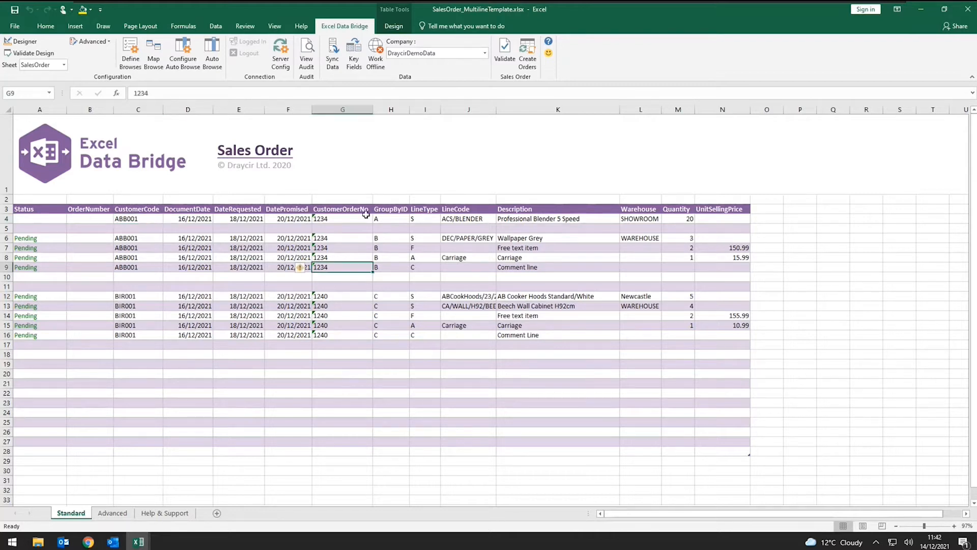
pyautogui.click(527, 55)
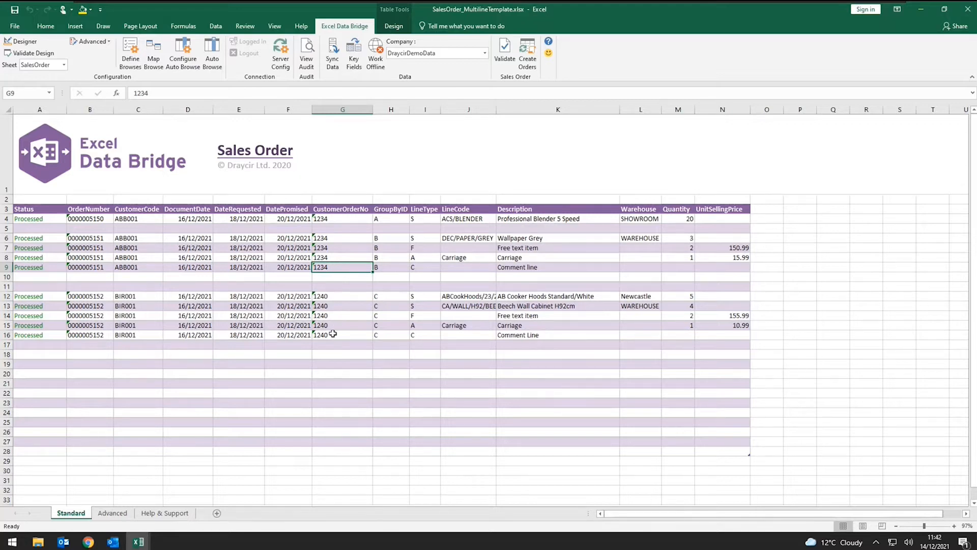
# Launch Sage 200c Professional from the desktop and return to the SalesOrder_MultilineTemplate workbook while it loads
pyautogui.click(920, 11)
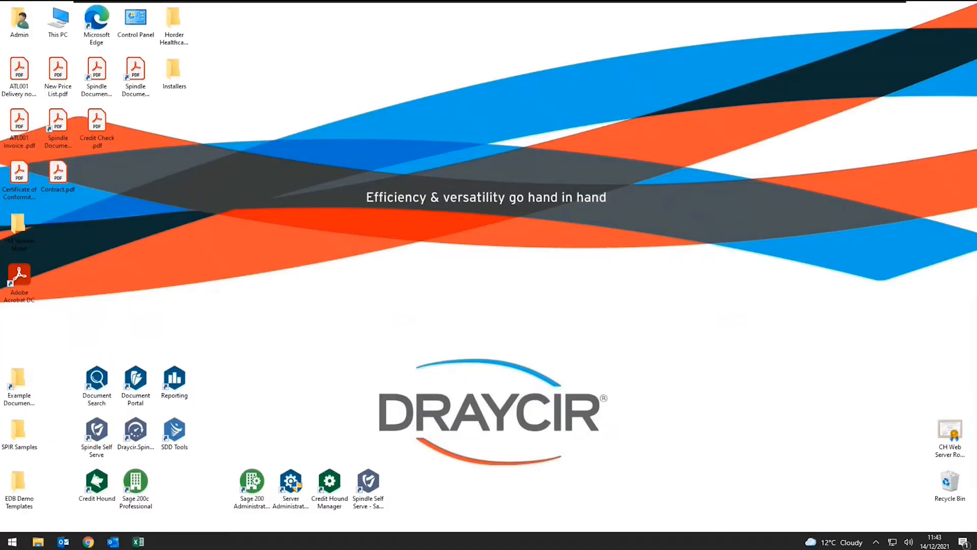
pyautogui.click(142, 485)
pyautogui.doubleClick(143, 485)
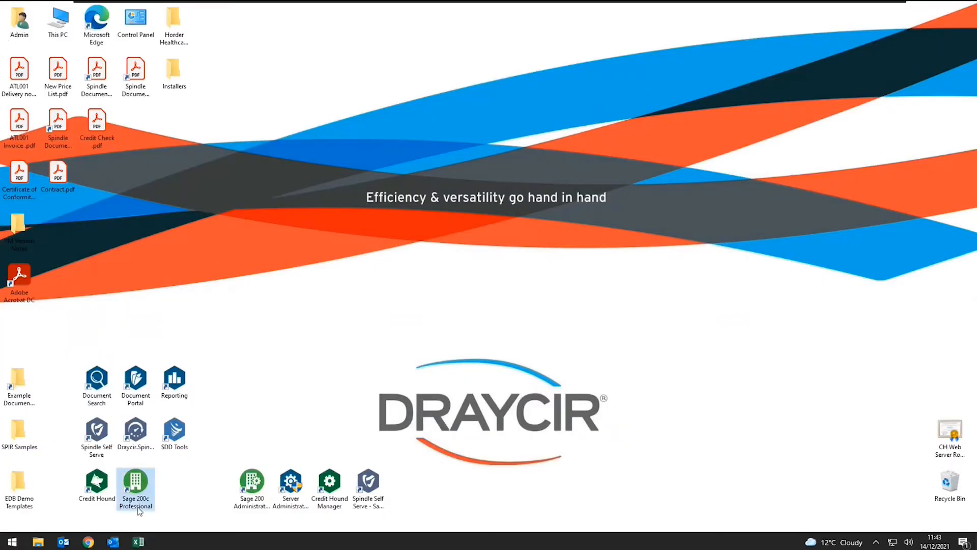
pyautogui.click(149, 543)
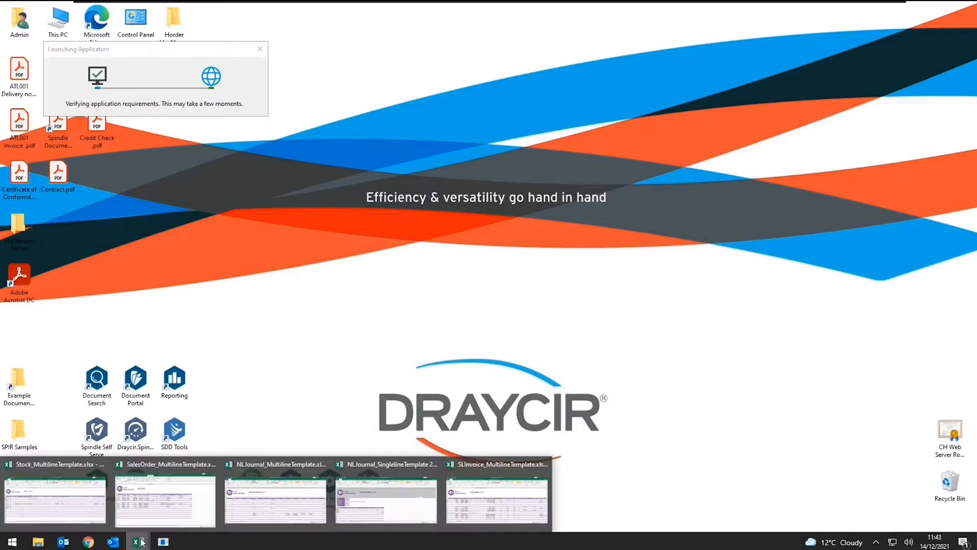
pyautogui.click(164, 506)
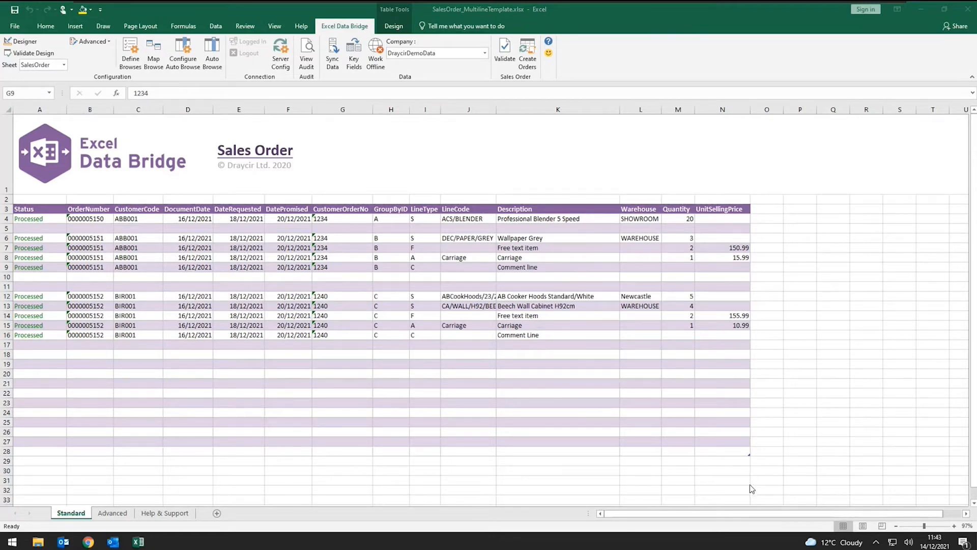
pyautogui.click(593, 442)
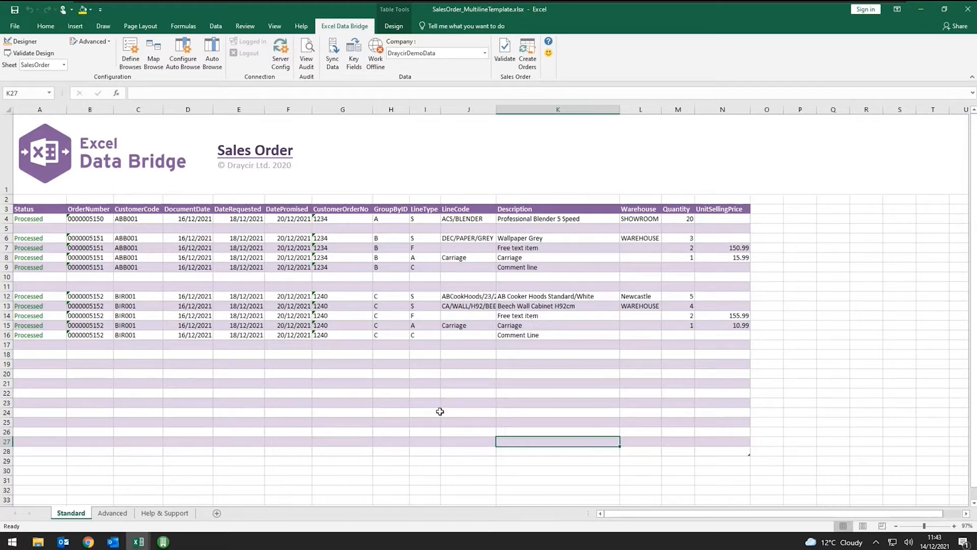
# Switch to Sage 200, open the Sales Orders List under Sales Order Processing, and check the newest orders
pyautogui.click(162, 543)
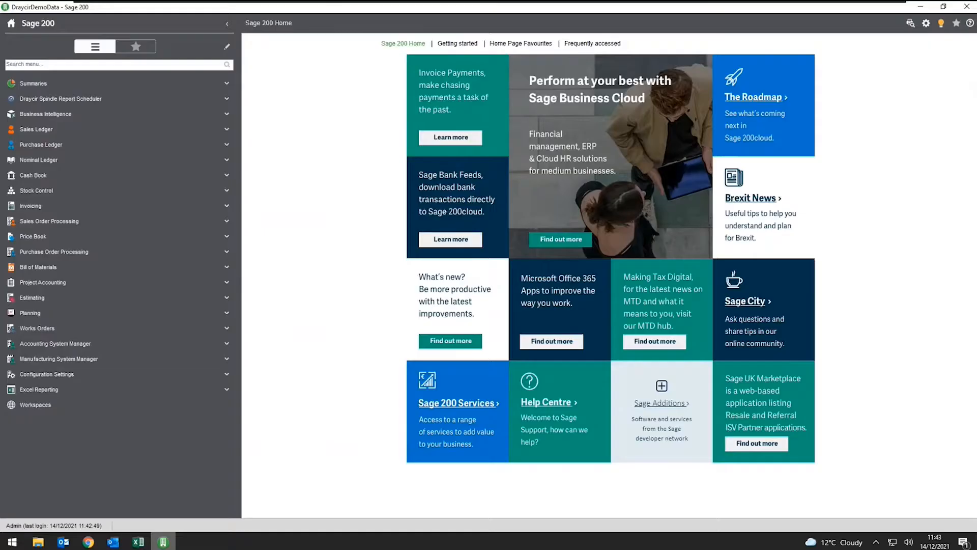
pyautogui.click(103, 221)
pyautogui.click(112, 236)
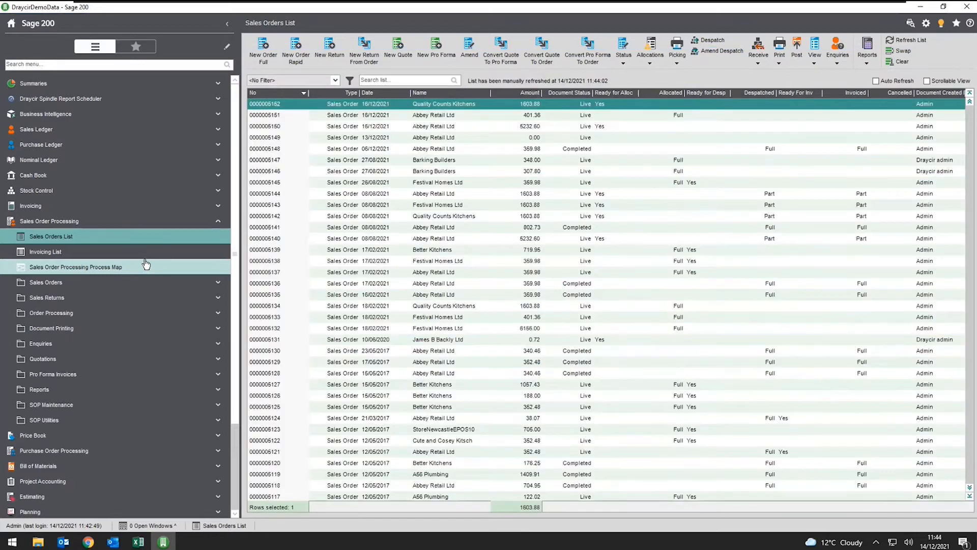
pyautogui.click(273, 127)
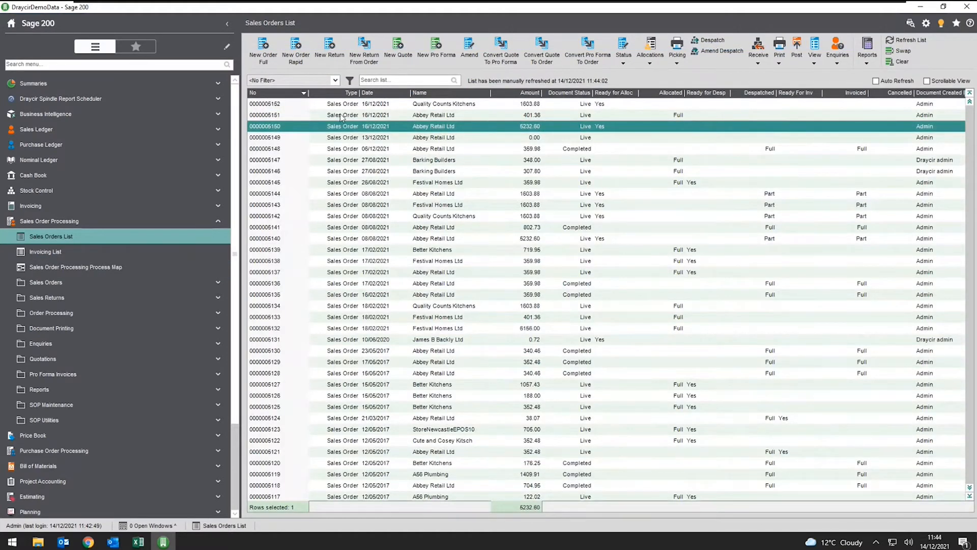
pyautogui.click(315, 105)
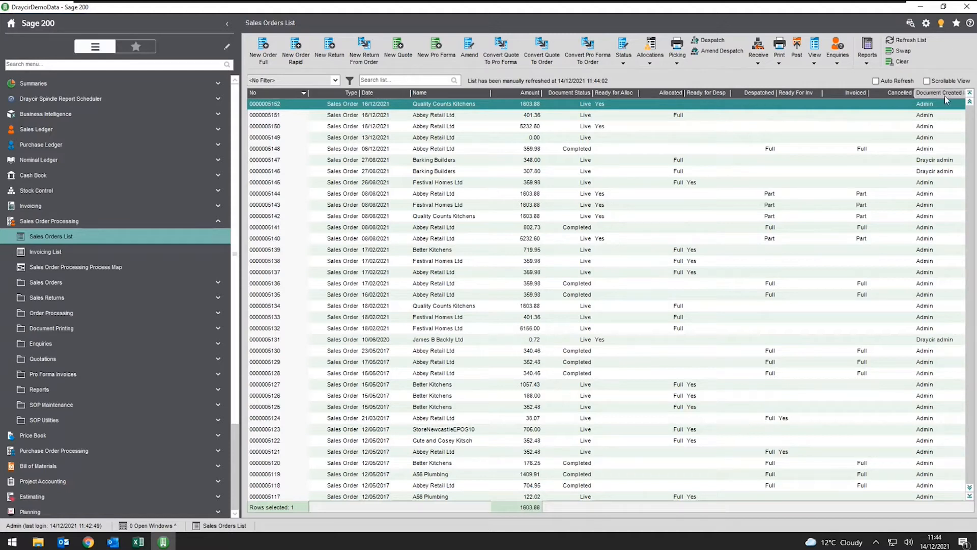
# Leave Sage 200 and switch to the Stock_MultilineTemplate workbook in Excel
pyautogui.click(924, 9)
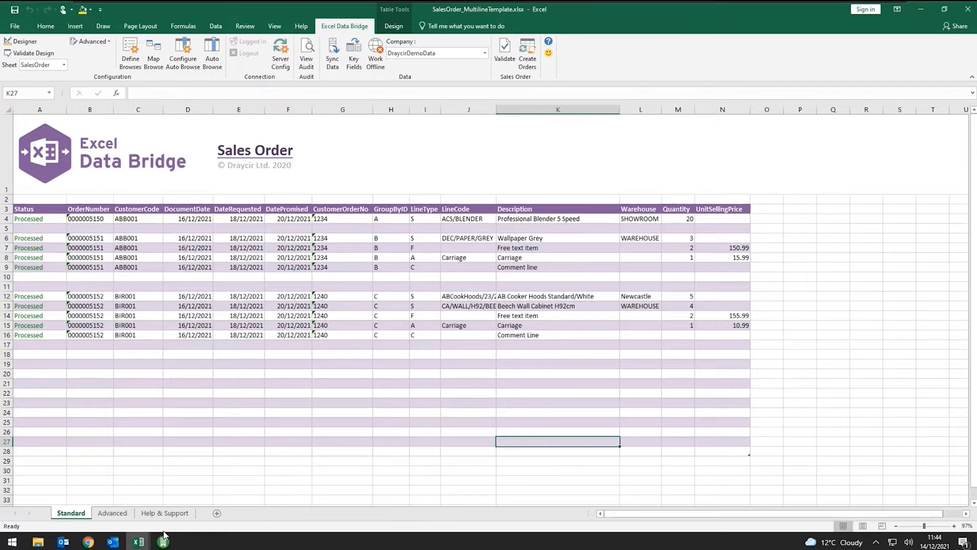
pyautogui.moveTo(138, 545)
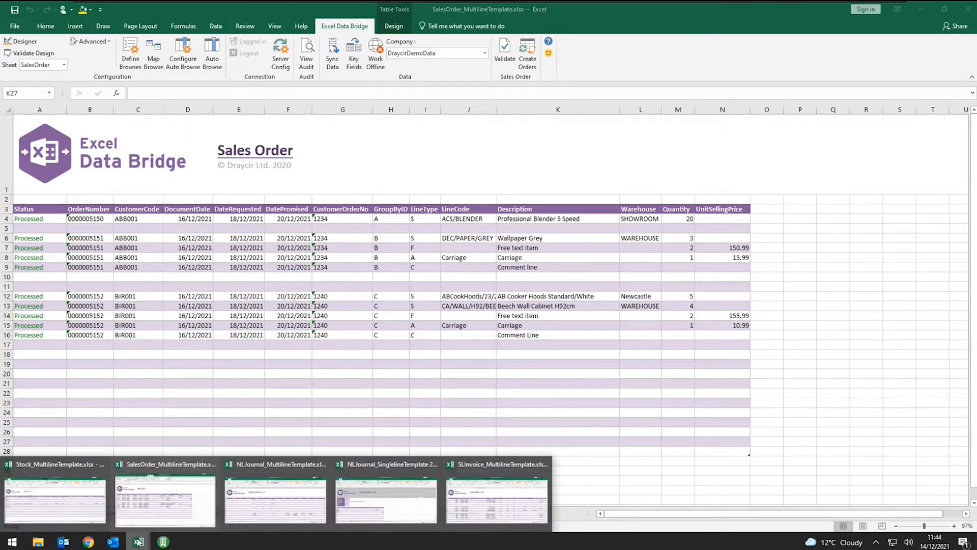
pyautogui.click(47, 499)
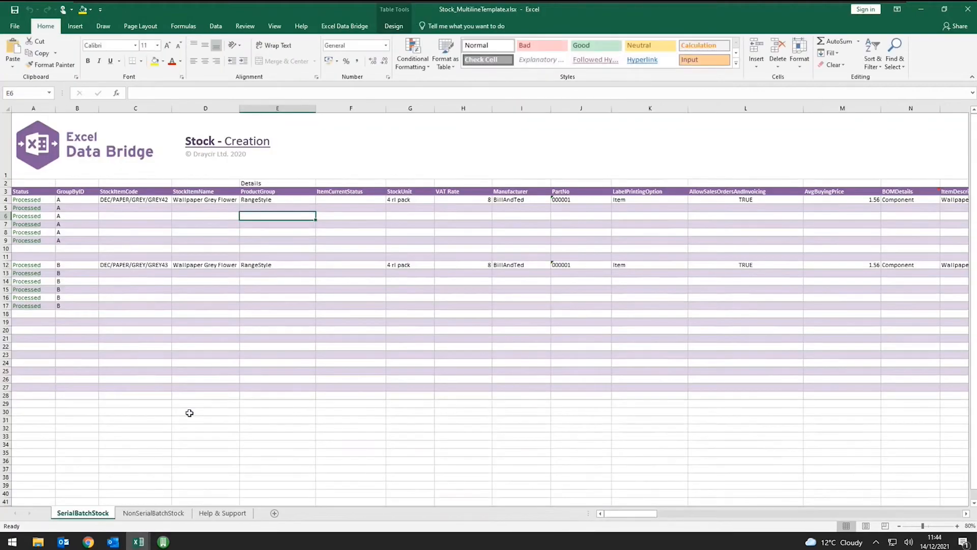
# Clear the Status values in A4:A17 of the SerialBatchStock sheet
pyautogui.click(45, 202)
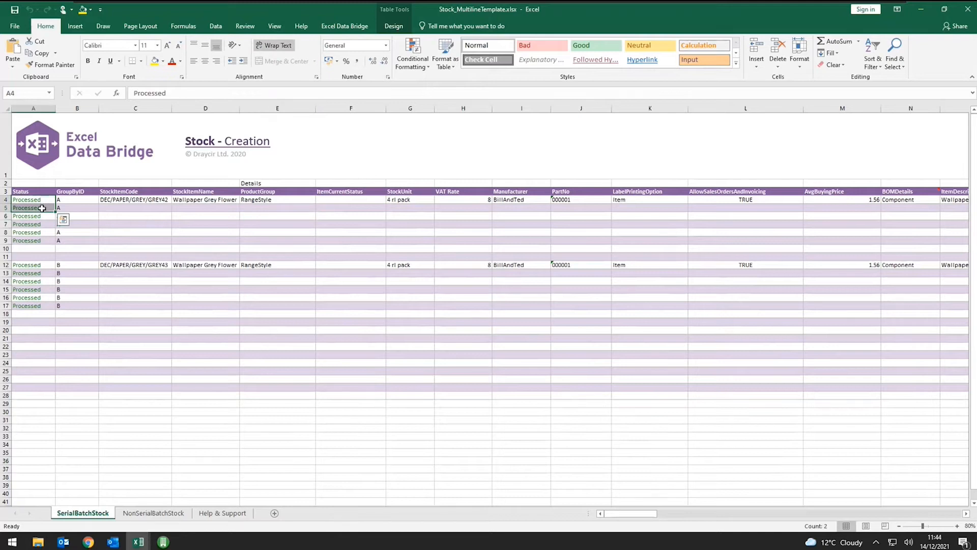
pyautogui.keyDown('shift'); pyautogui.click(45, 305); pyautogui.keyUp('shift')
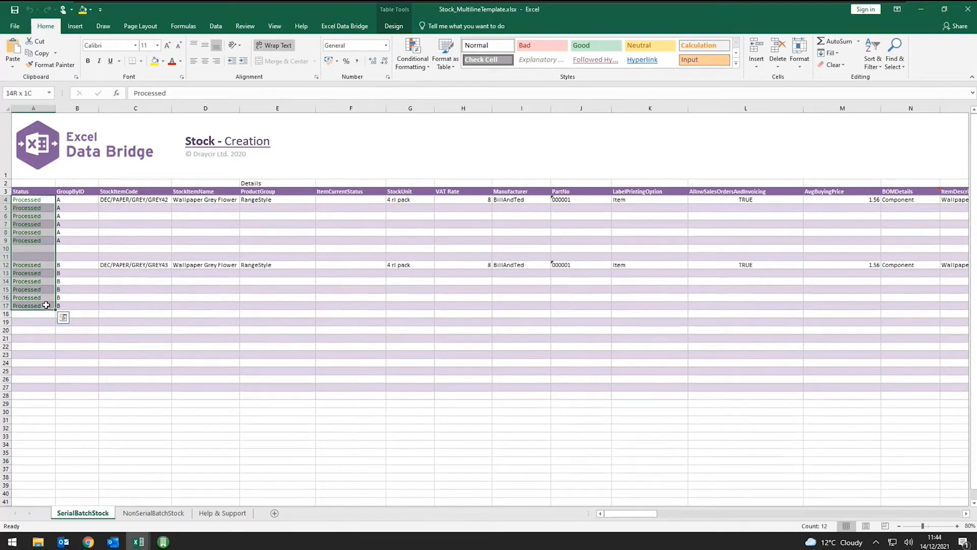
pyautogui.press('Delete')
pyautogui.click(117, 355)
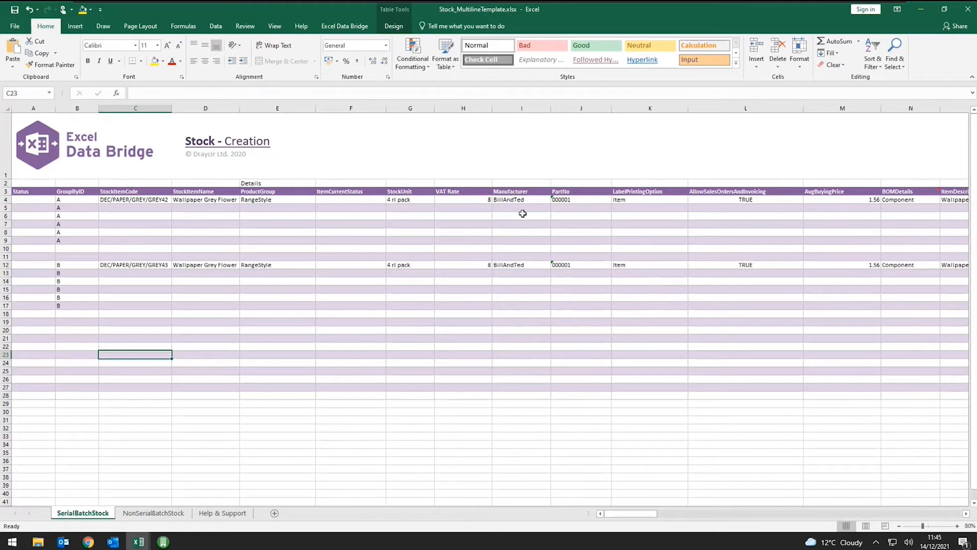
# Examine the item detail, selling price and batch info columns along row 12, ending at the TraceableType cell
pyautogui.click(817, 263)
pyautogui.press('Right')
pyautogui.press('Right')
pyautogui.press('Right')
pyautogui.press('Right')
pyautogui.press('Right')
pyautogui.press('Right')
pyautogui.press('Right')
pyautogui.press('Right')
pyautogui.press('Right')
pyautogui.press('Right')
pyautogui.press('Right')
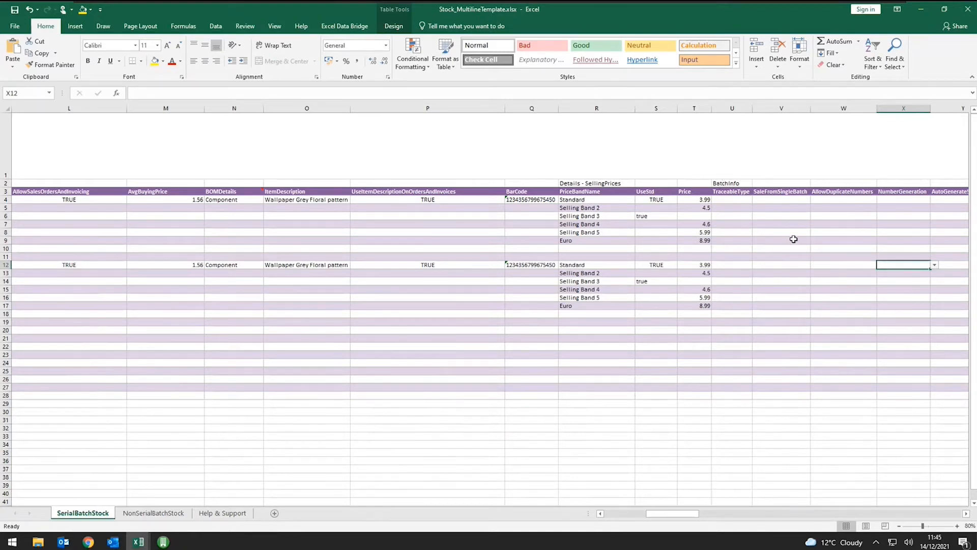
pyautogui.press('Left')
pyautogui.press('Left')
pyautogui.press('Left')
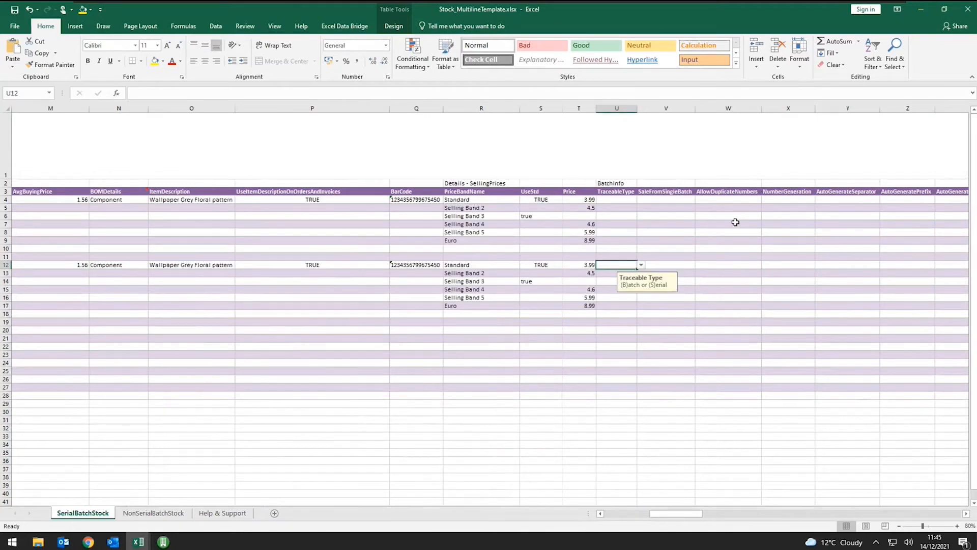
# Examine the TraceableType choices available in cell U4 of the BatchInfo section
pyautogui.press('Up')
pyautogui.press('Up')
pyautogui.press('Up')
pyautogui.press('Up')
pyautogui.press('Up')
pyautogui.press('Right')
pyautogui.press('Up')
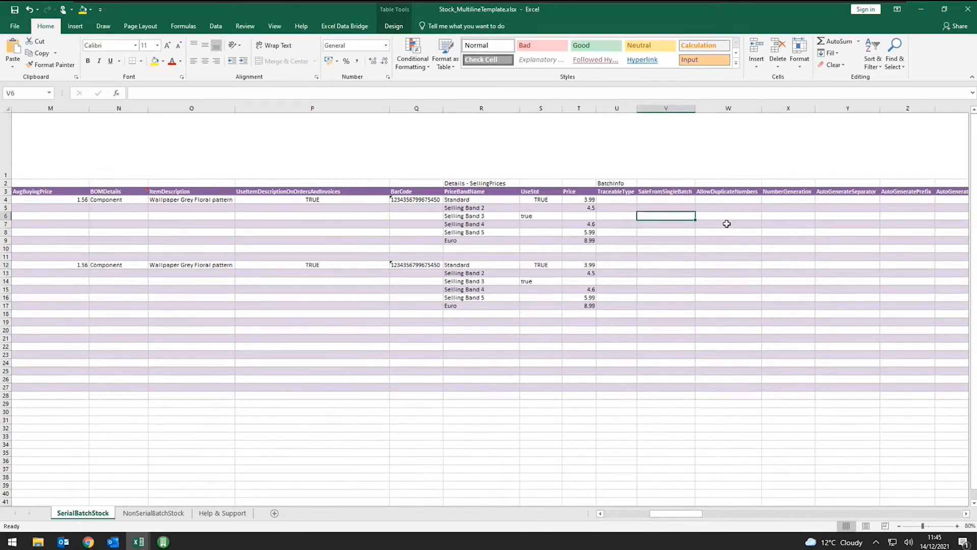
pyautogui.press('Left')
pyautogui.press('Up')
pyautogui.press('Up')
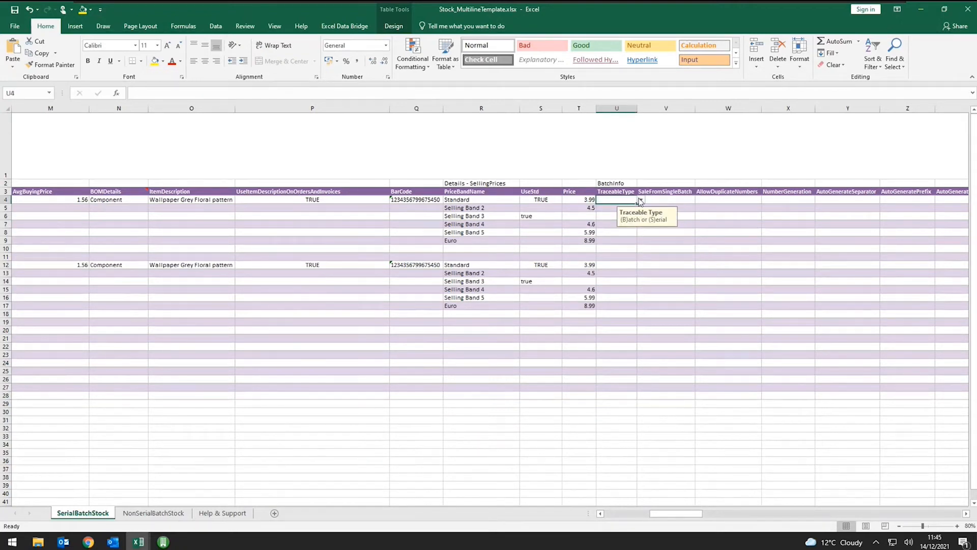
pyautogui.click(640, 201)
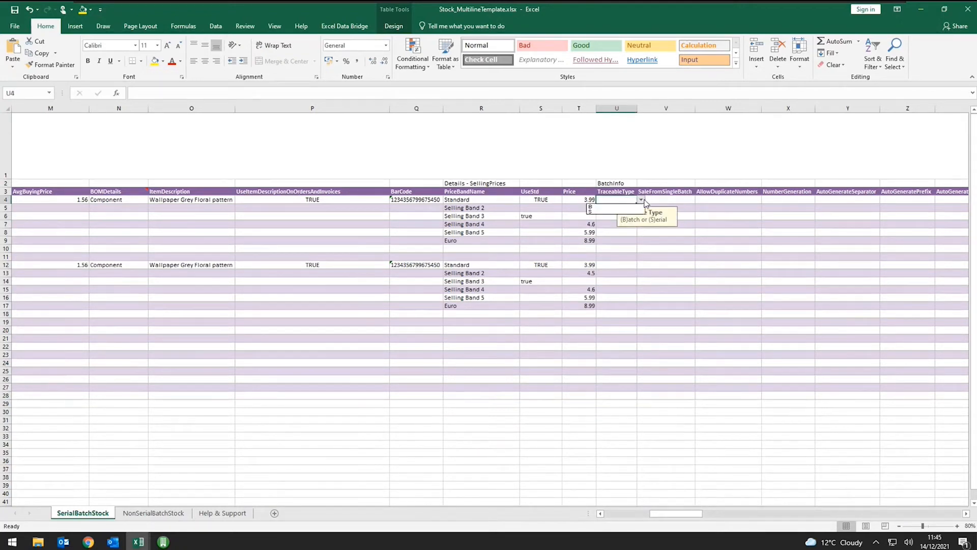
pyautogui.click(646, 290)
pyautogui.click(645, 169)
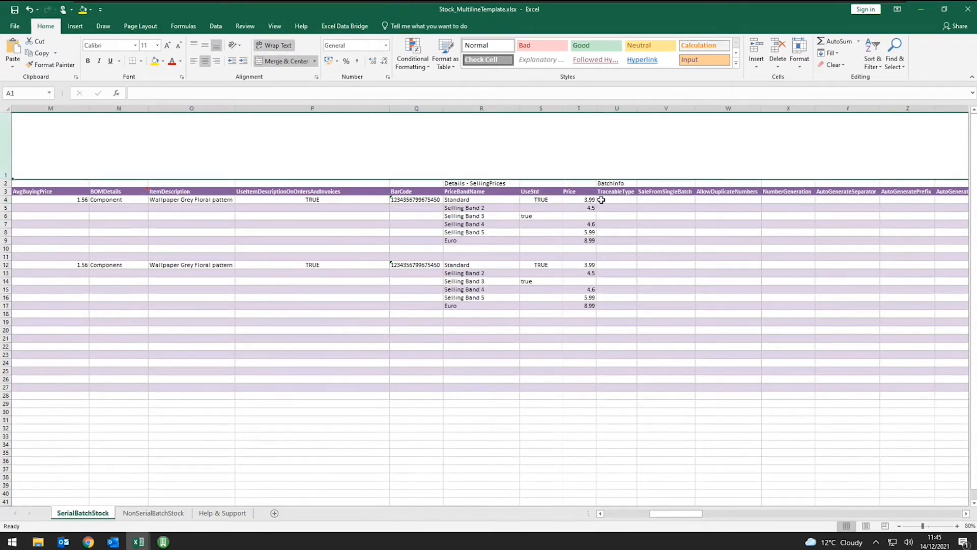
pyautogui.click(628, 202)
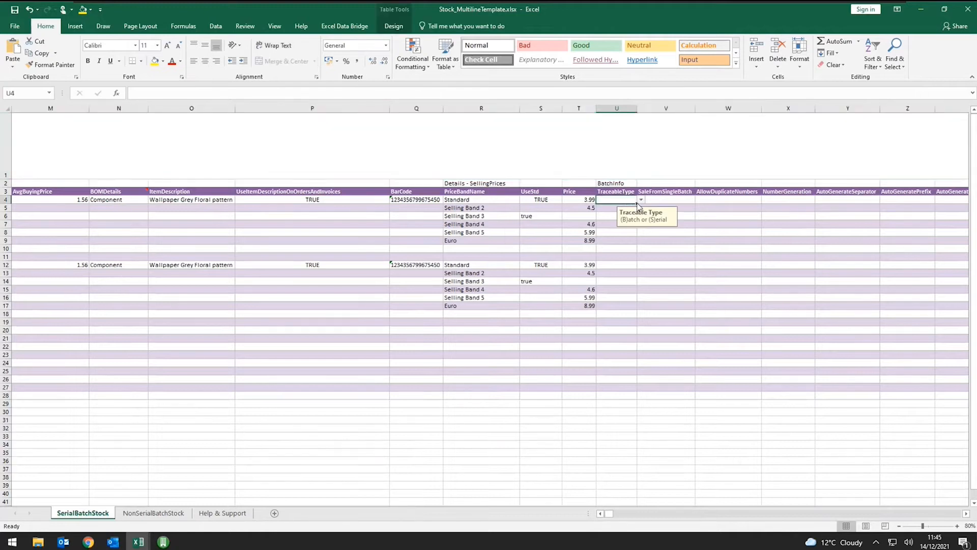
pyautogui.click(641, 201)
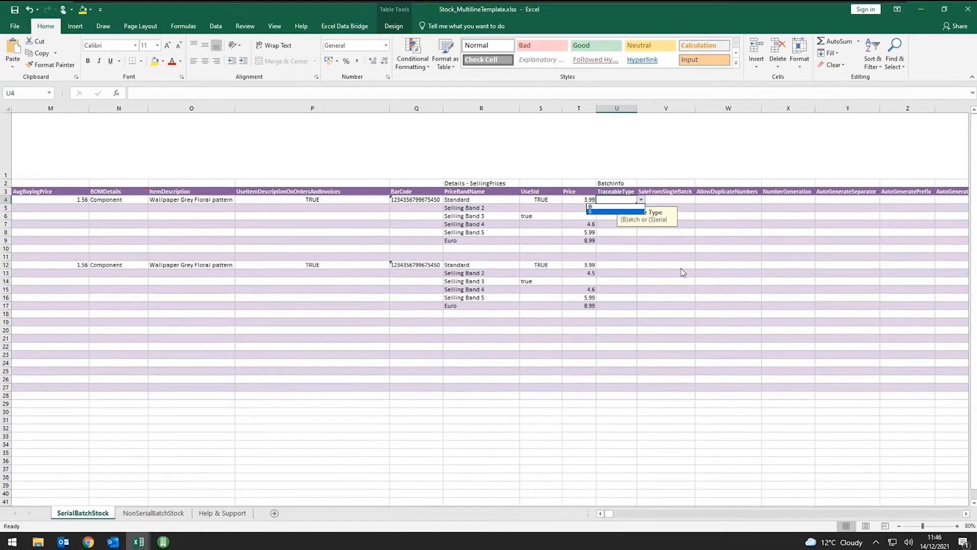
pyautogui.click(625, 273)
pyautogui.click(623, 255)
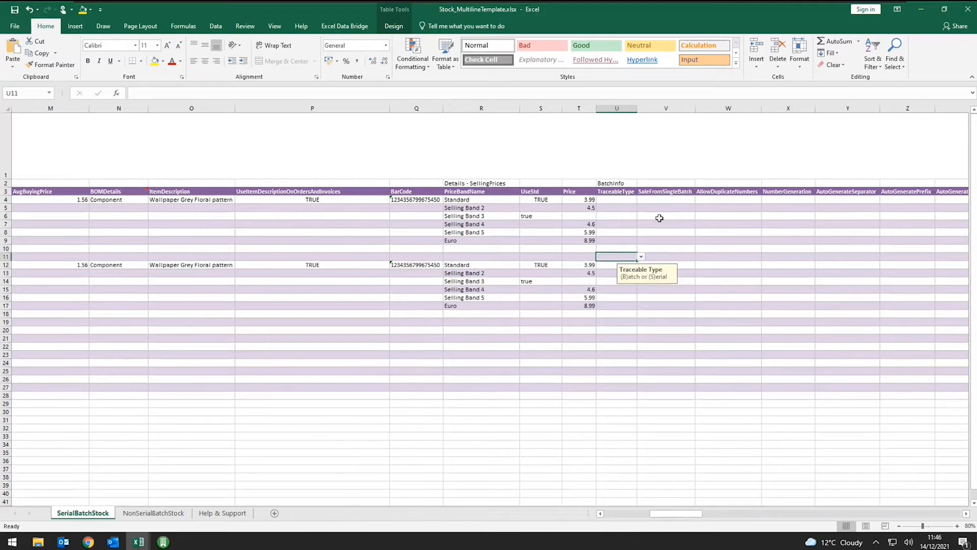
# Examine the BatchInfo columns along row 10, from SaleFromSingleBatch through number generation, shelf life and goods received settings to the Analysis section
pyautogui.moveTo(652, 199); pyautogui.dragTo(687, 208)
pyautogui.click(704, 247)
pyautogui.press('Right')
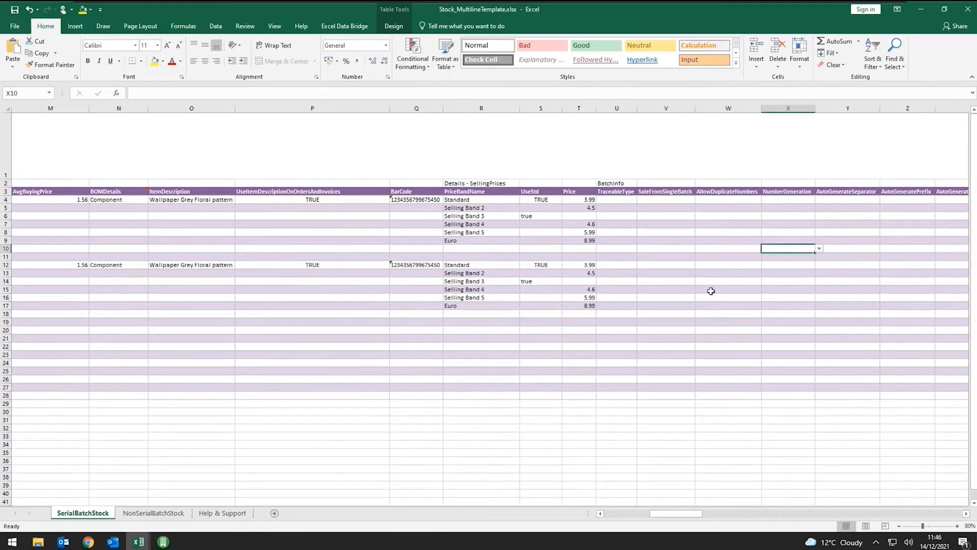
pyautogui.press('Right')
pyautogui.press('Right')
pyautogui.press('Right')
pyautogui.press('Right')
pyautogui.press('Right')
pyautogui.press('Right')
pyautogui.press('Right')
pyautogui.press('Right')
pyautogui.press('Right')
pyautogui.press('Right')
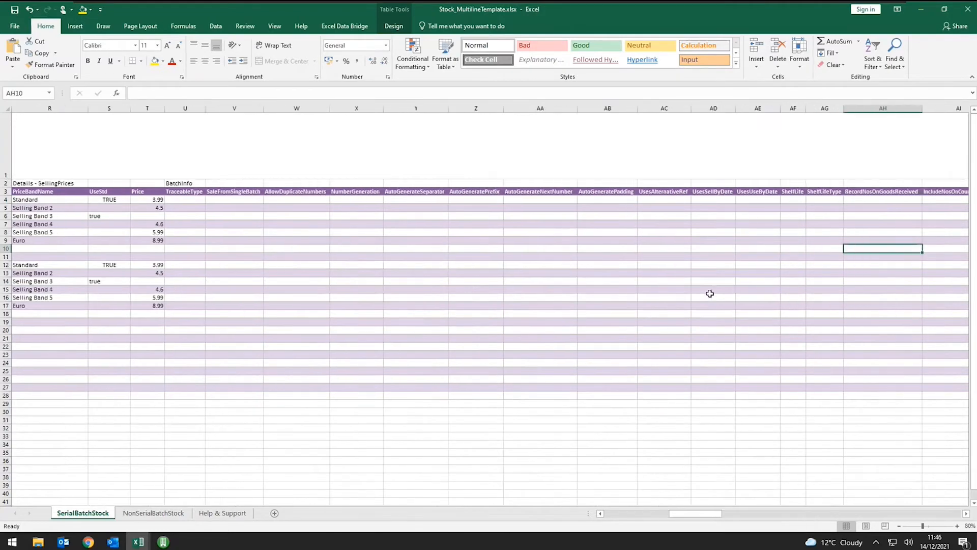
pyautogui.press('Right')
pyautogui.press('Right')
pyautogui.press('Right')
pyautogui.press('Right')
pyautogui.press('Right')
pyautogui.press('Right')
pyautogui.press('Right')
pyautogui.press('Right')
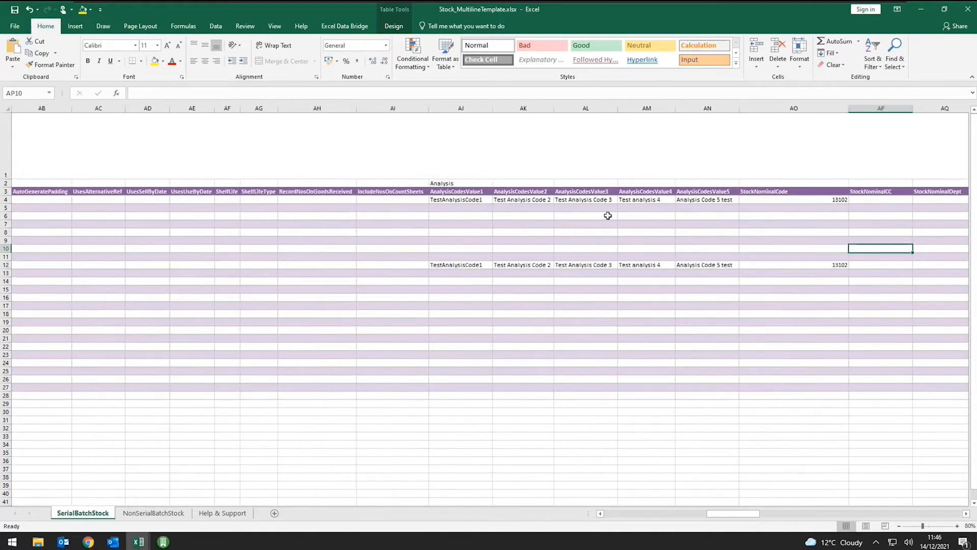
# Examine the analysis code and stock, revenue, accrued receipts and issues nominal columns, continuing along row 10 to WEEEItem
pyautogui.press('Right')
pyautogui.press('Right')
pyautogui.press('Right')
pyautogui.press('Right')
pyautogui.press('Right')
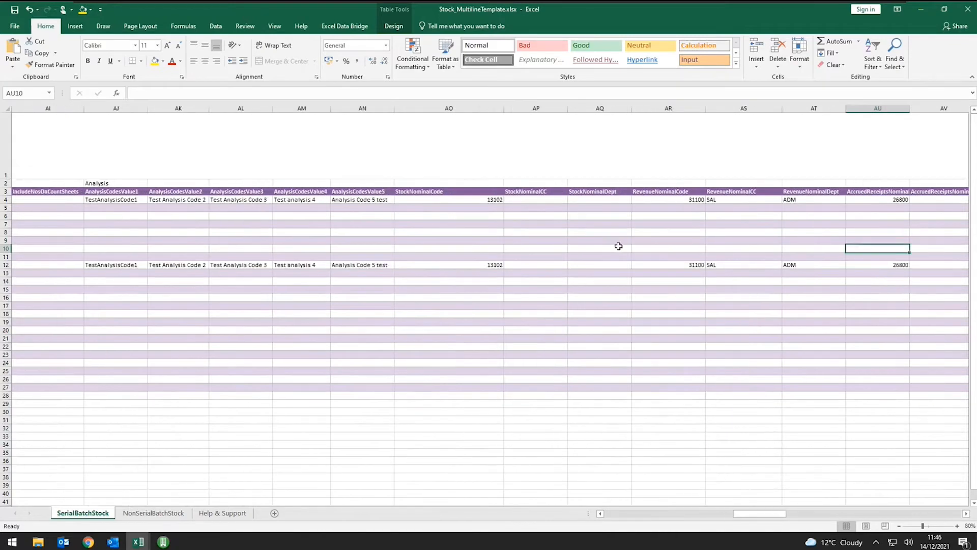
pyautogui.press('Right')
pyautogui.press('Right')
pyautogui.press('Right')
pyautogui.press('Right')
pyautogui.press('Right')
pyautogui.press('Right')
pyautogui.press('Right')
pyautogui.press('Right')
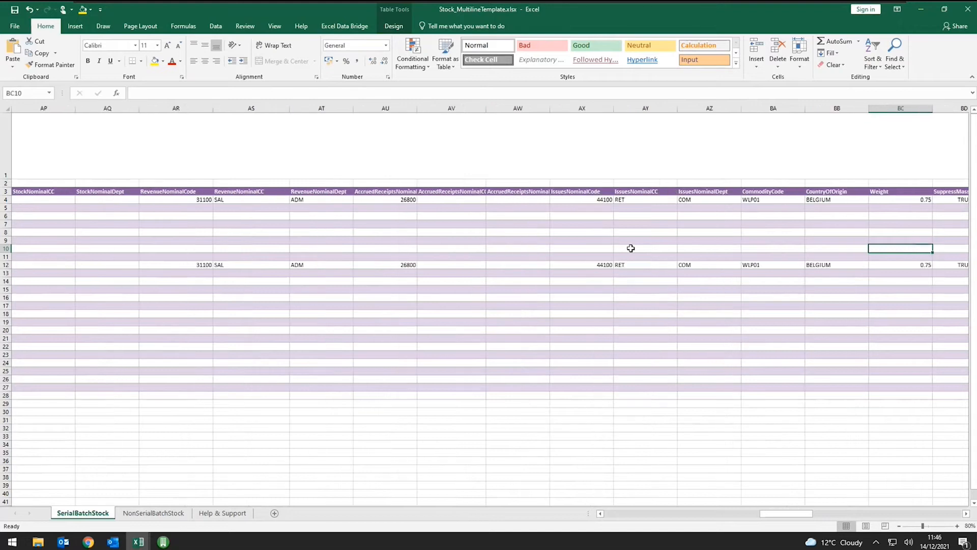
pyautogui.press('Right')
pyautogui.press('Right')
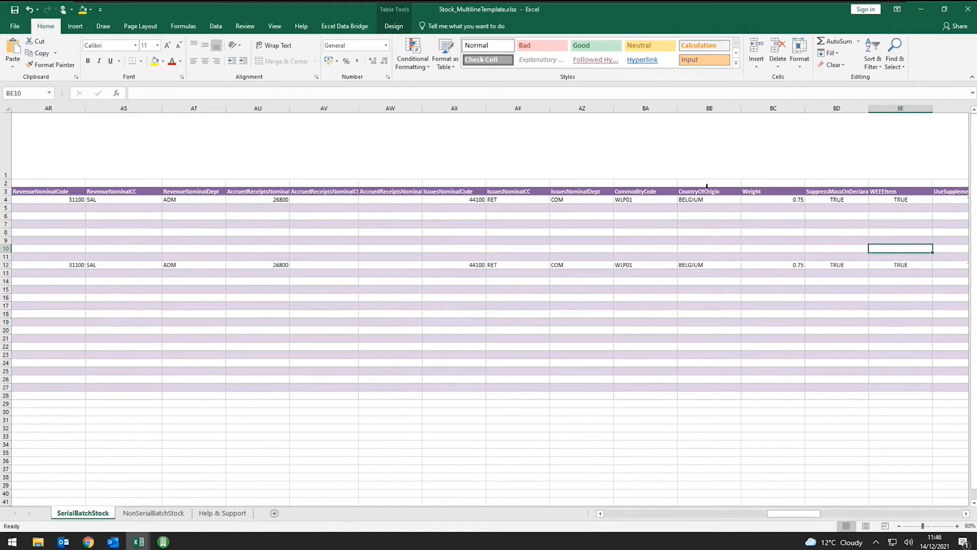
# Examine the supplementary units, reverse charge VAT and stock take columns, continuing into the Suppliers section up to MinimumOrderQty
pyautogui.press('Right')
pyautogui.press('Right')
pyautogui.press('Right')
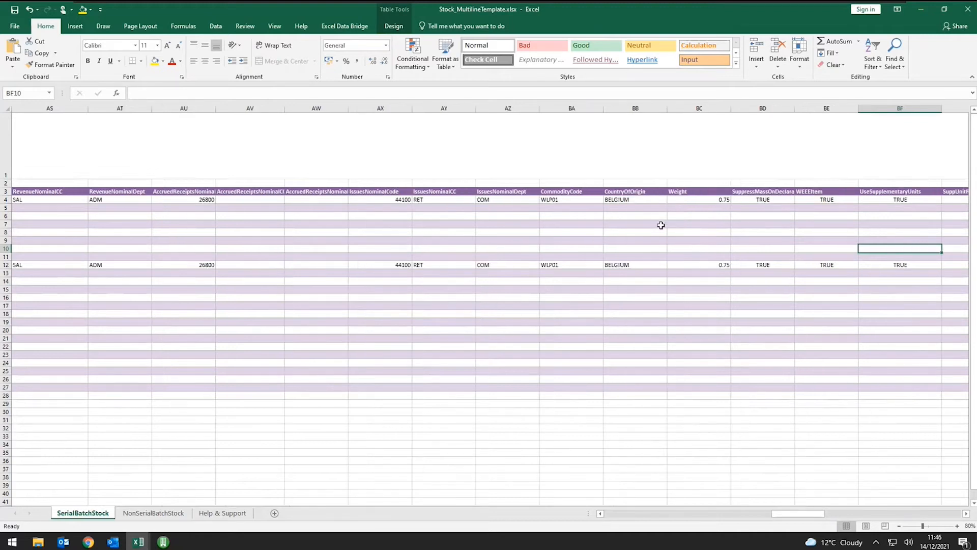
pyautogui.press('Right')
pyautogui.press('Right')
pyautogui.press('Right')
pyautogui.press('Right')
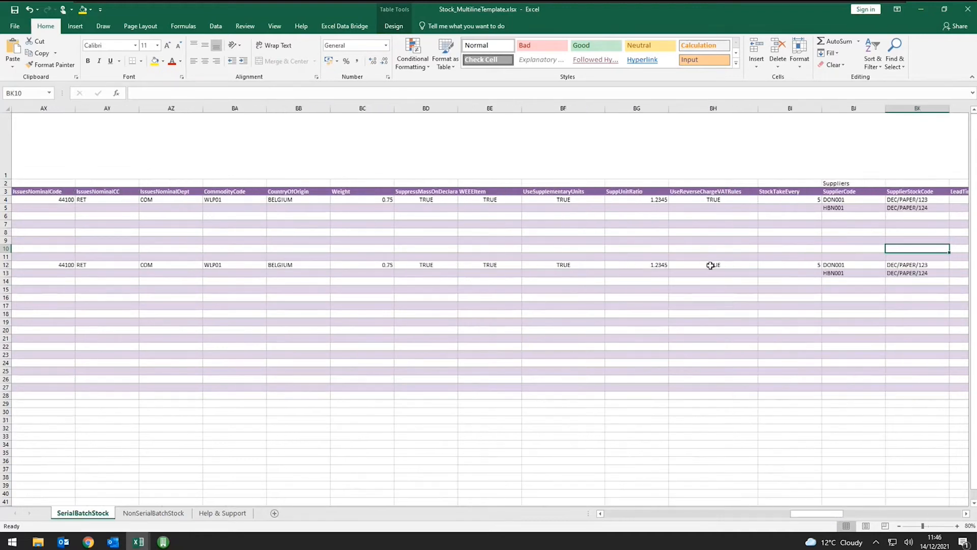
pyautogui.press('Right')
pyautogui.press('Right')
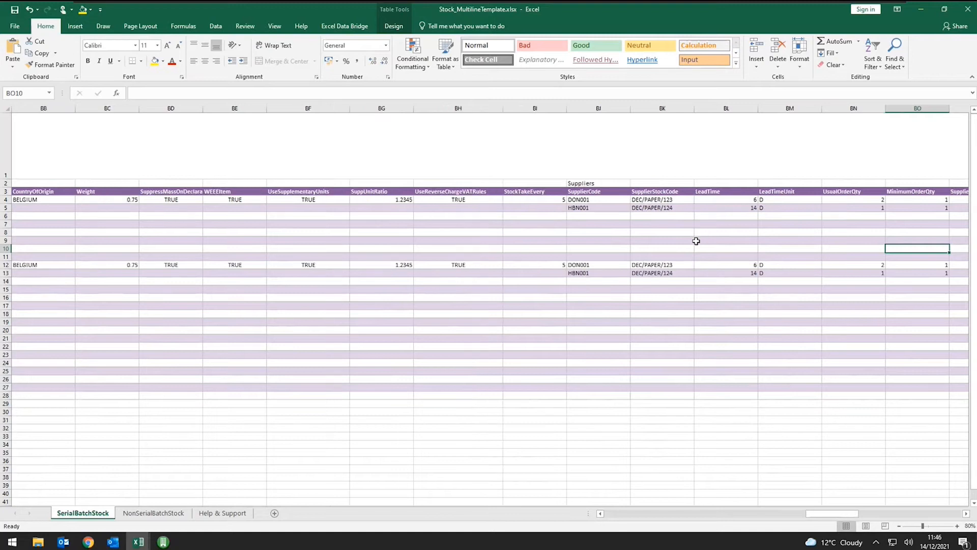
# Examine the supplier pricing and landed cost columns, then the units of measure and alternatives sections up to RE-Order under Locations
pyautogui.press('Right')
pyautogui.press('Right')
pyautogui.press('Right')
pyautogui.press('Right')
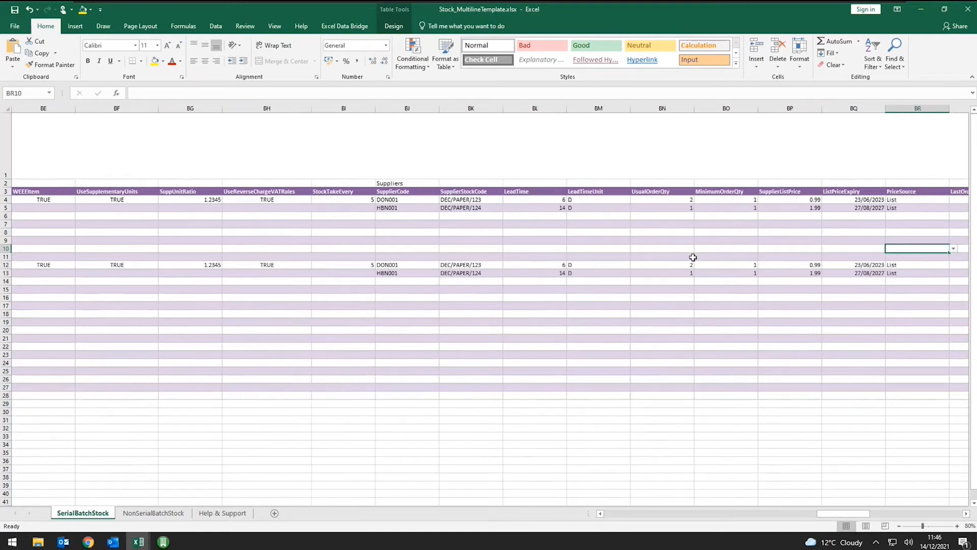
pyautogui.press('Right')
pyautogui.press('Right')
pyautogui.press('Right')
pyautogui.press('Right')
pyautogui.press('Right')
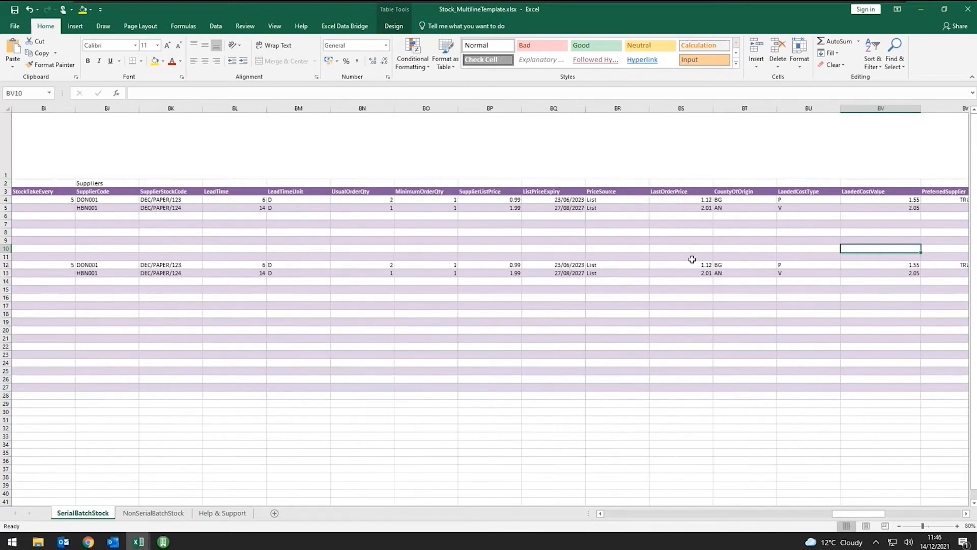
pyautogui.press('Right')
pyautogui.press('Right')
pyautogui.press('Right')
pyautogui.press('Right')
pyautogui.press('Right')
pyautogui.press('Right')
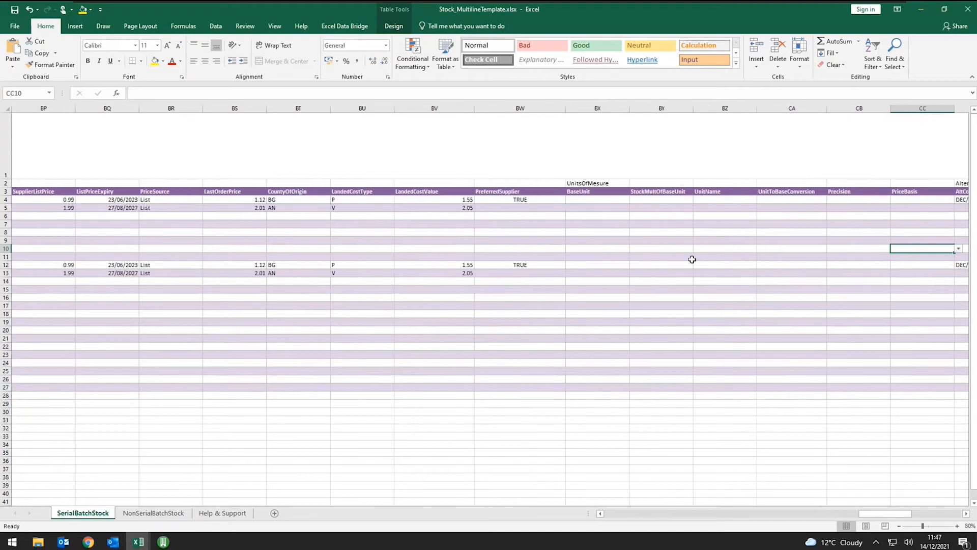
pyautogui.press('Right')
pyautogui.press('Right')
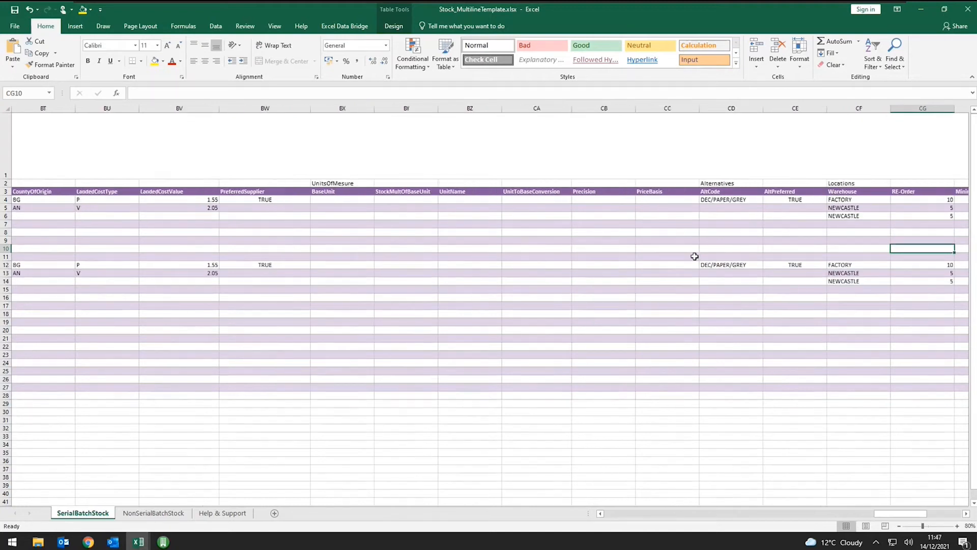
# Show the Excel Data Bridge commands and examine the remaining Locations, Memo and Comments columns up to DespatchNoteComment
pyautogui.click(333, 27)
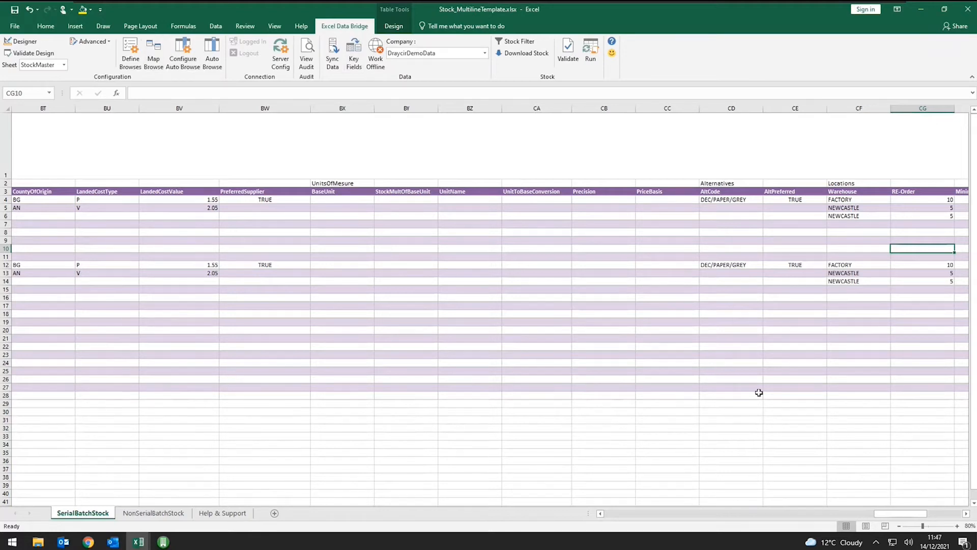
pyautogui.press('Right')
pyautogui.press('Right')
pyautogui.press('Right')
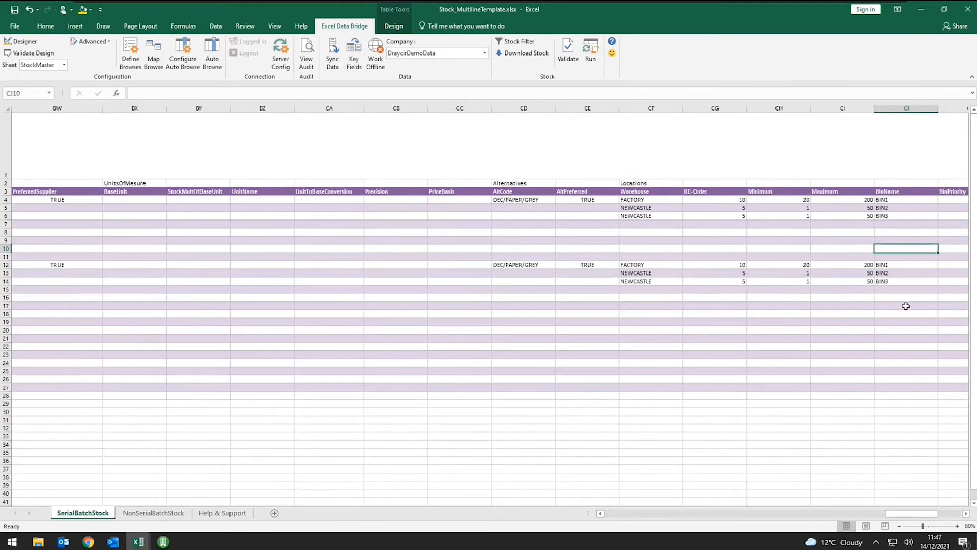
pyautogui.press('Right')
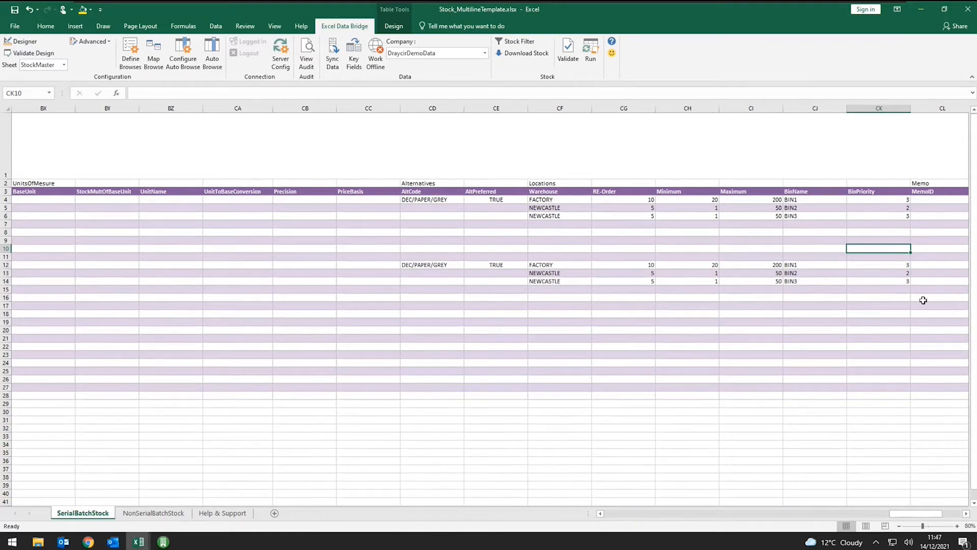
pyautogui.press('Right')
pyautogui.press('Right')
pyautogui.press('Right')
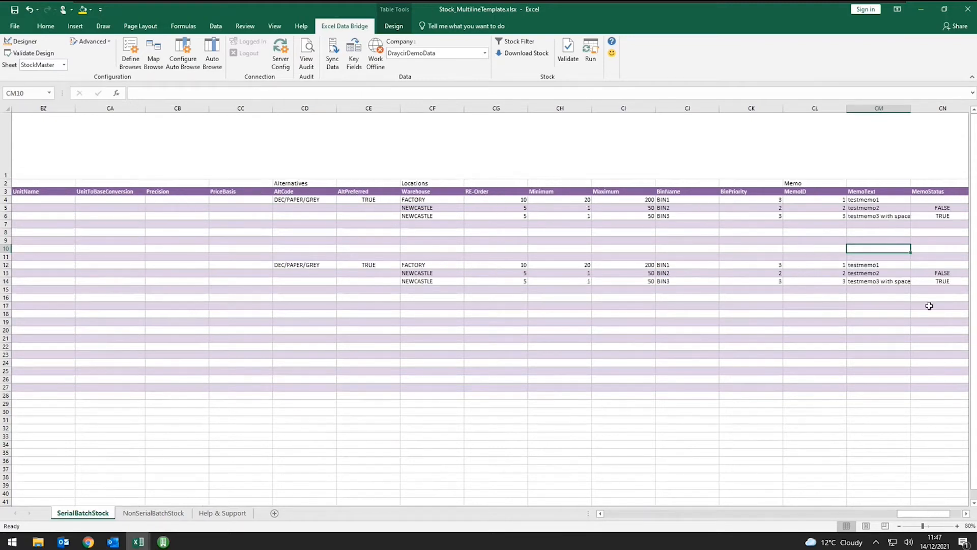
pyautogui.press('Right')
pyautogui.press('Right')
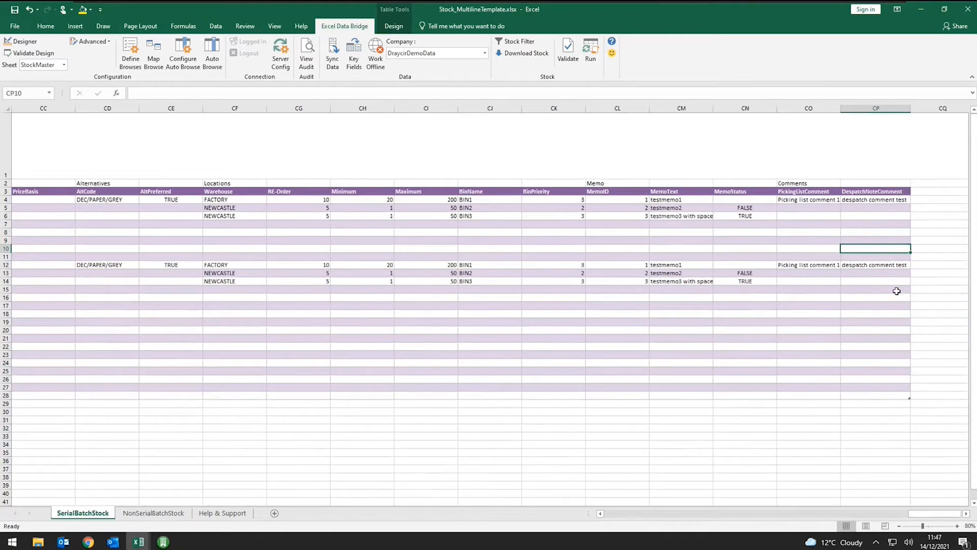
# Open the stock download filter, add a condition to examine the available filter fields, and close it without applying
pyautogui.press('Left')
pyautogui.press('Left')
pyautogui.press('Left')
pyautogui.press('Left')
pyautogui.press('Left')
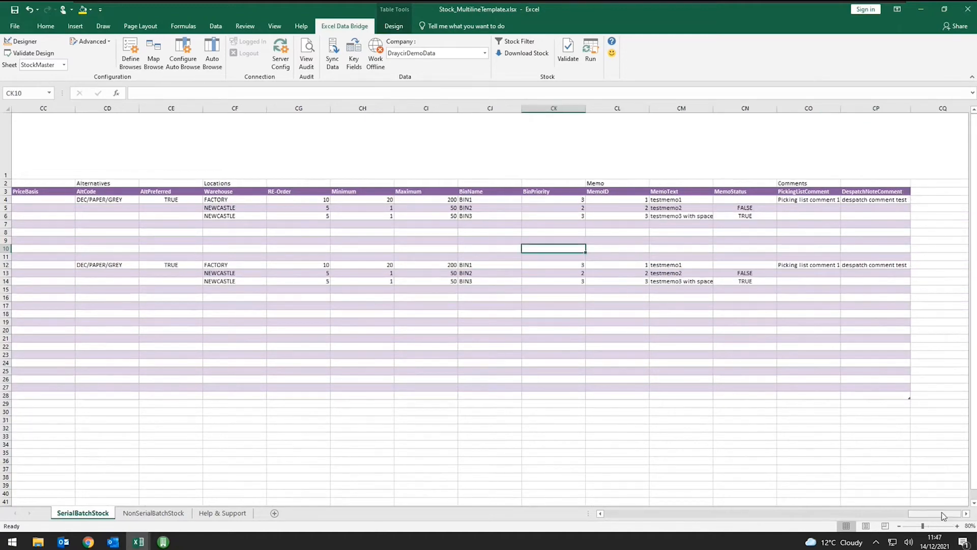
pyautogui.moveTo(942, 513); pyautogui.dragTo(583, 497)
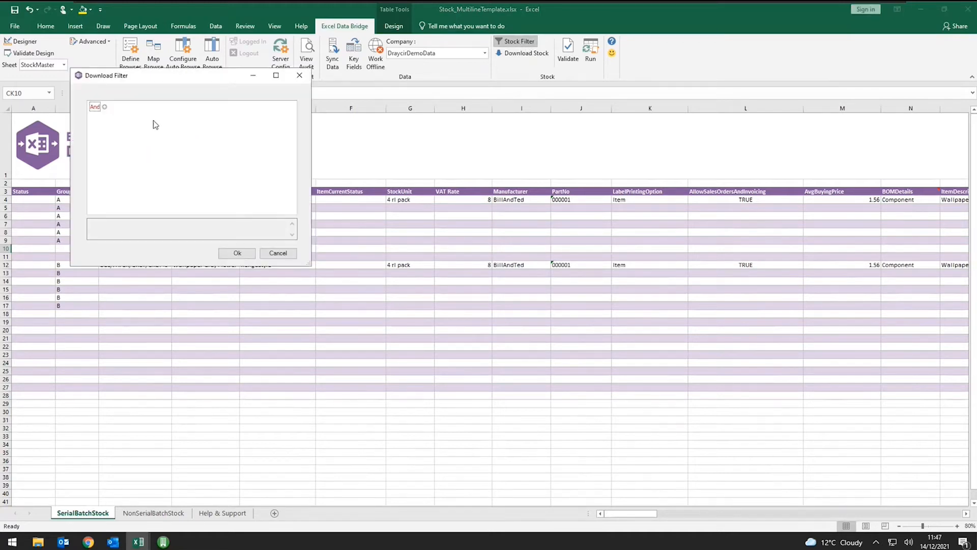
pyautogui.click(105, 107)
pyautogui.click(111, 120)
pyautogui.scroll(-3, 140, 132)
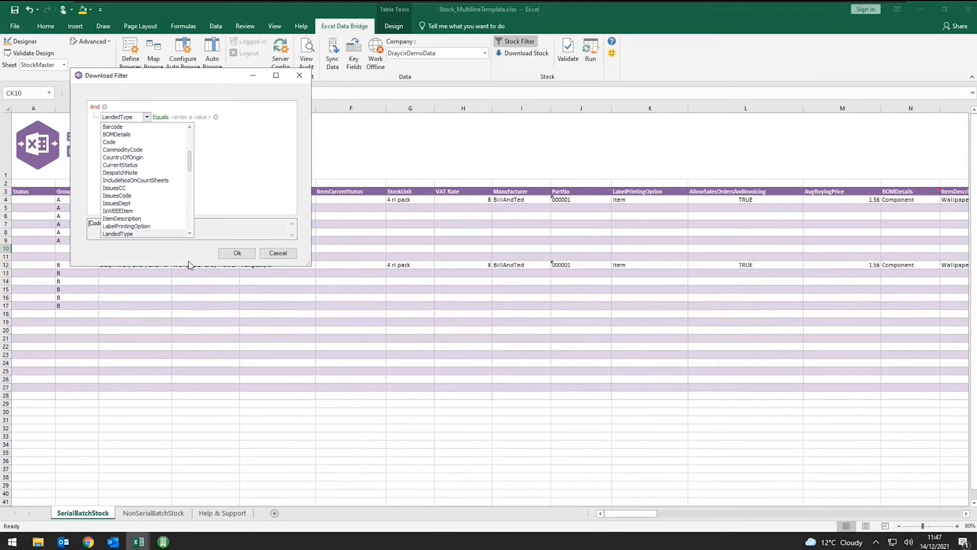
pyautogui.scroll(-5, 168, 185)
pyautogui.scroll(-5, 171, 189)
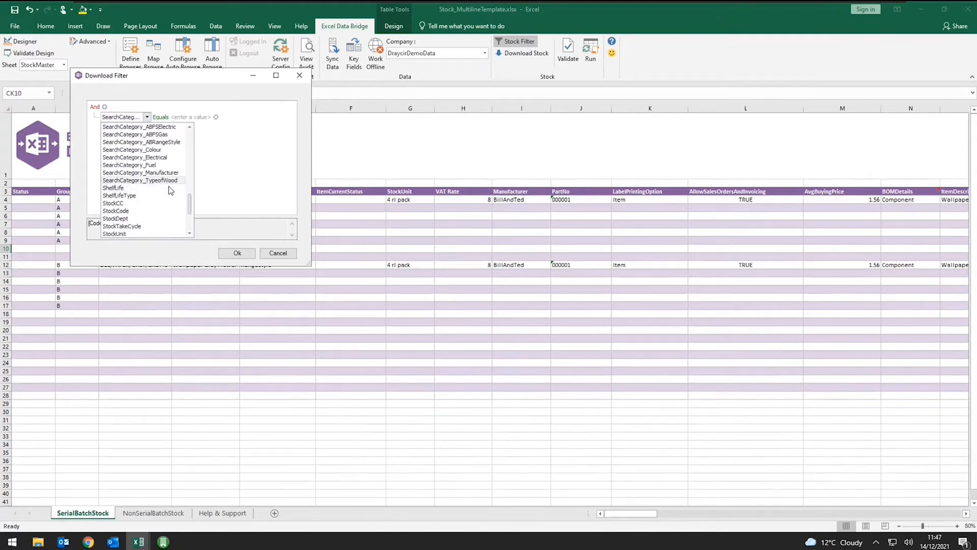
pyautogui.scroll(-3, 169, 185)
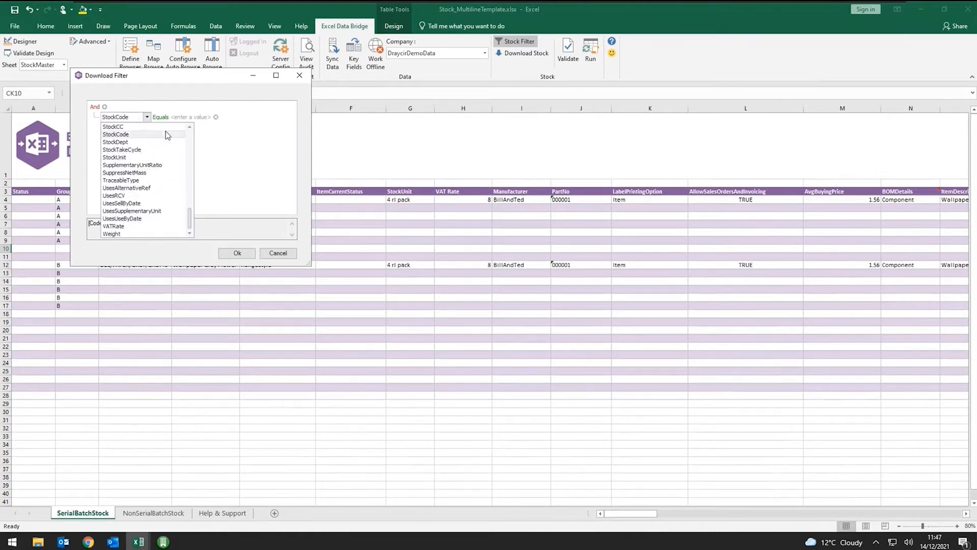
pyautogui.click(281, 253)
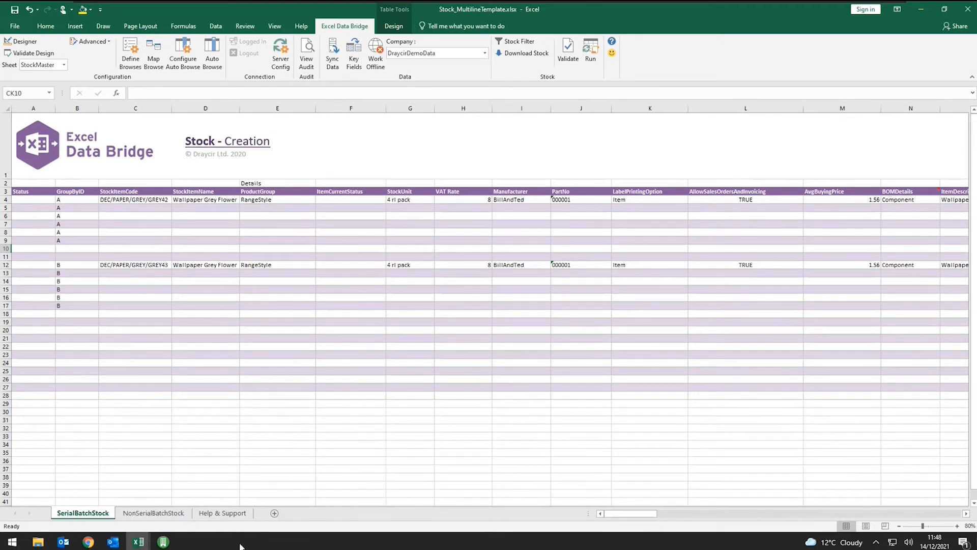
# View the NonSerialBatchStock sheet of the stock template
pyautogui.click(142, 513)
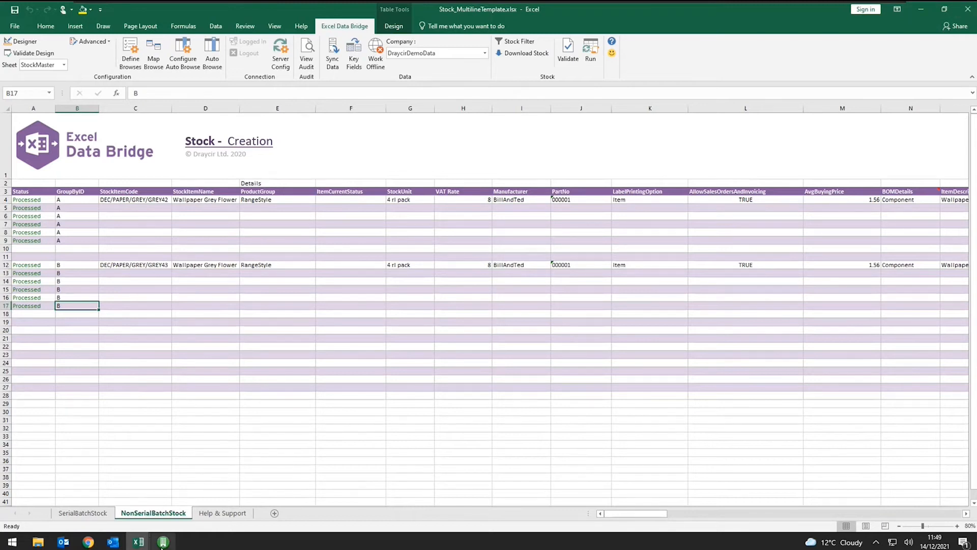
# Switch to the NLJournal_MultilineTemplate workbook and show its Excel Data Bridge commands
pyautogui.click(140, 541)
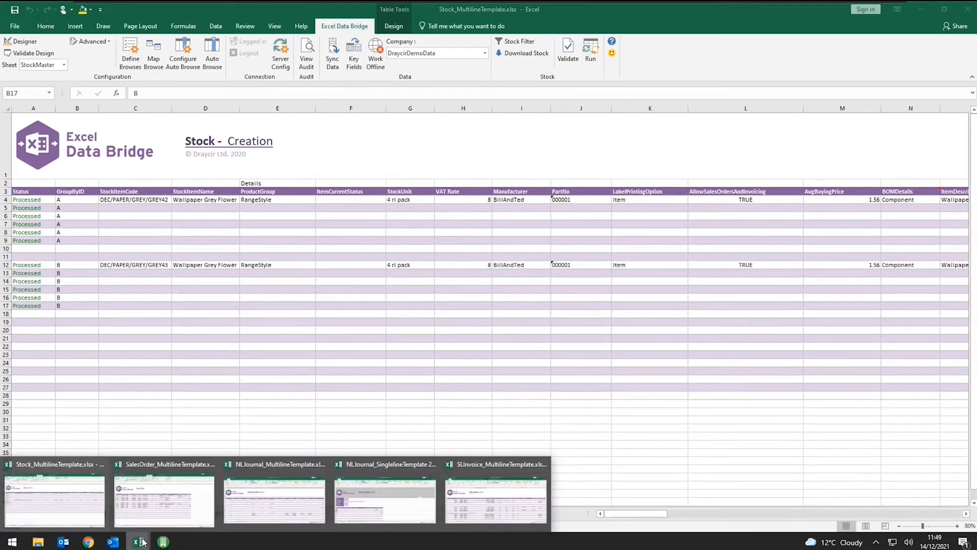
pyautogui.click(255, 515)
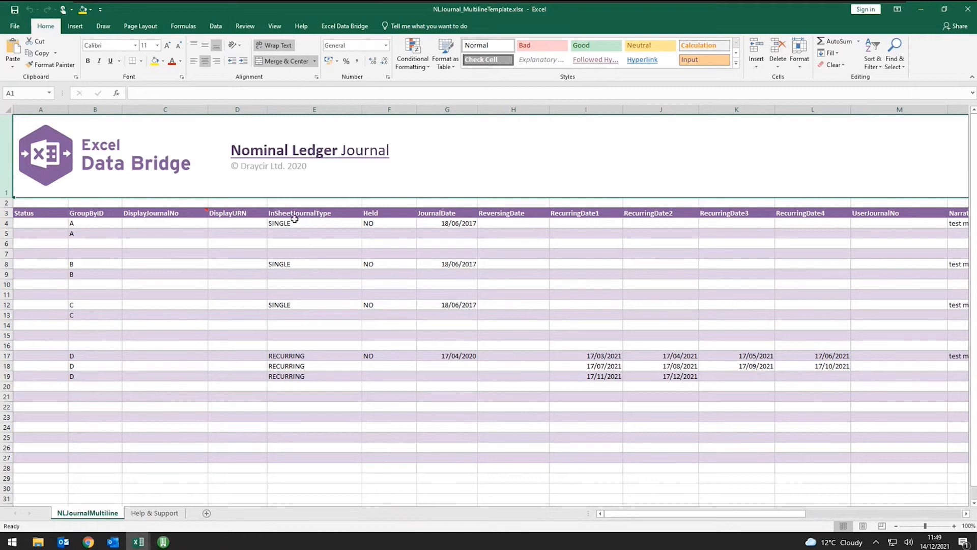
pyautogui.click(345, 28)
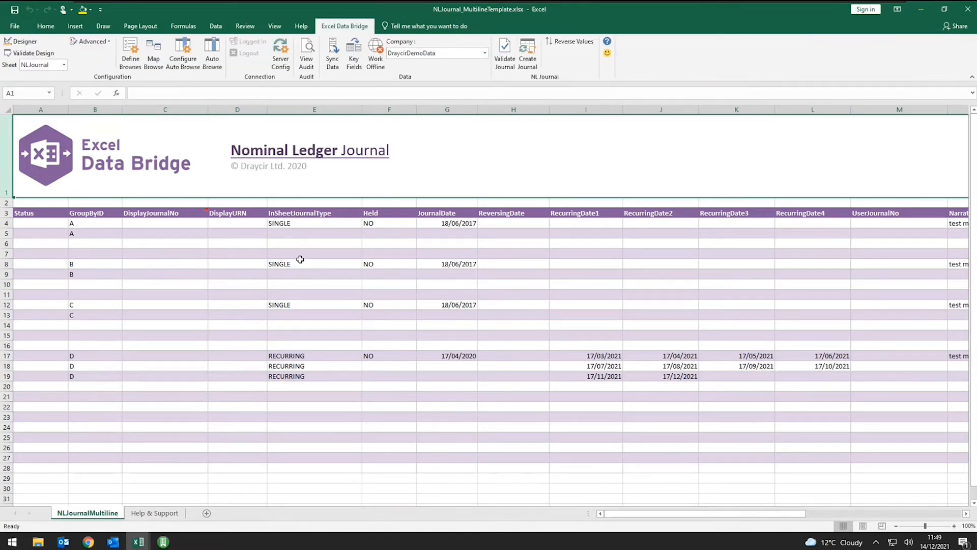
# Show the available InSheetJournalType options for journal A's first line and close the list without choosing one
pyautogui.click(312, 223)
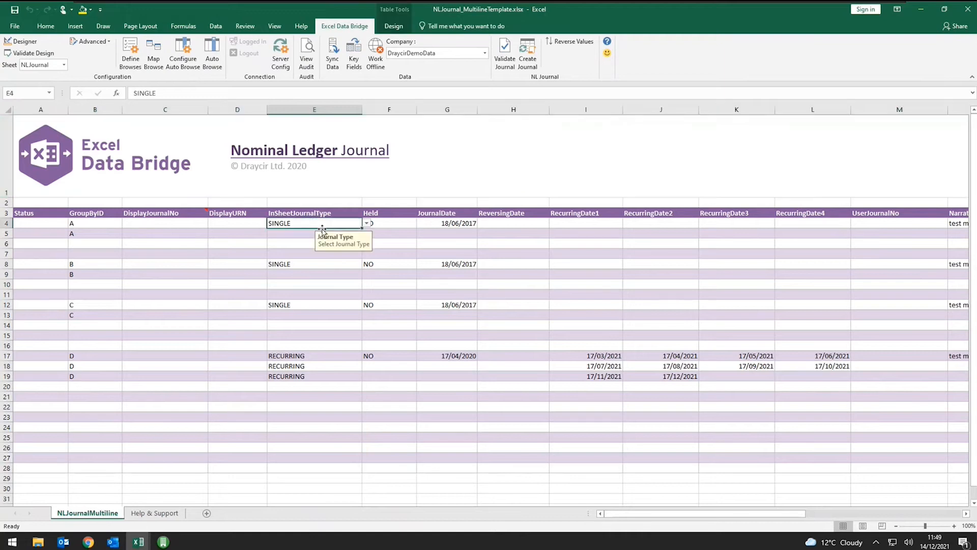
pyautogui.click(367, 224)
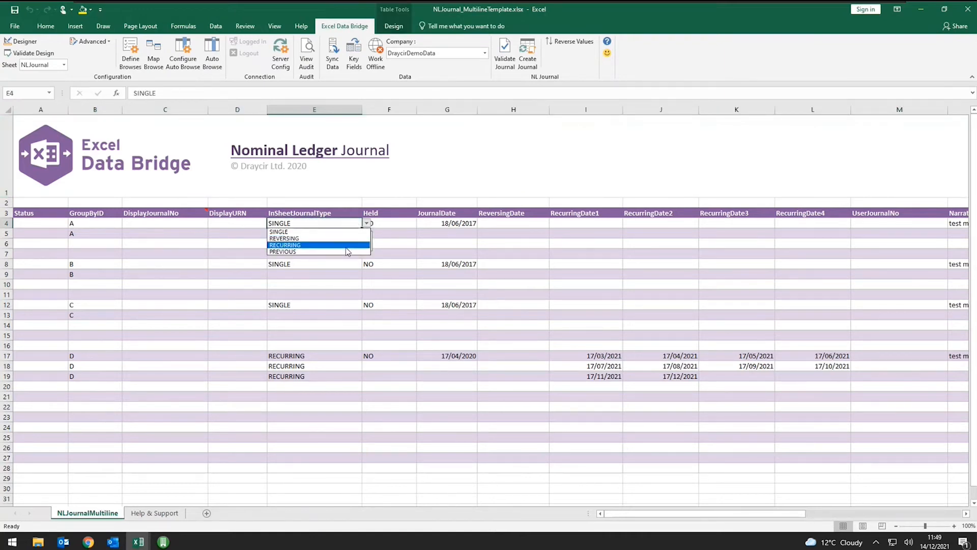
pyautogui.press('Escape')
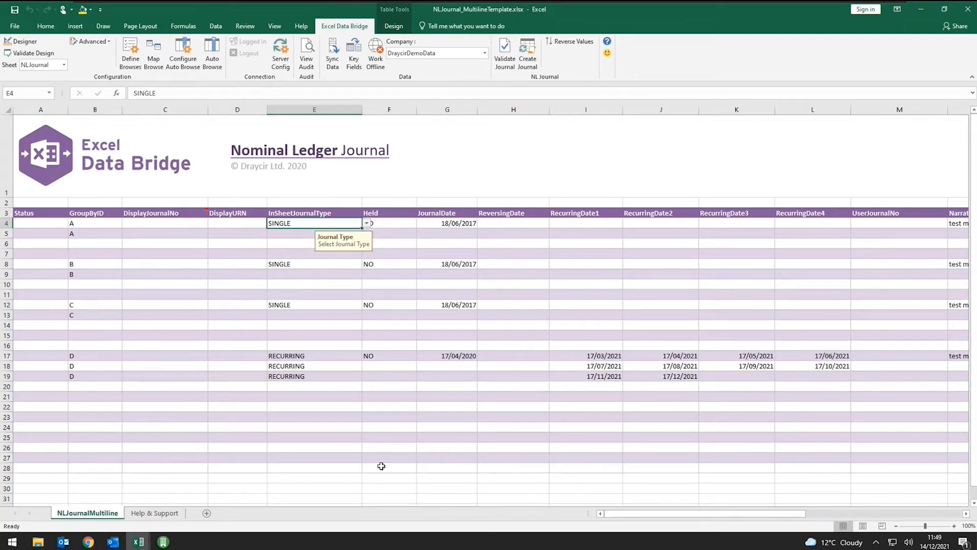
# Examine recurring journal D's type and RecurringDate values, and the ReversingDate field of journal A
pyautogui.click(327, 353)
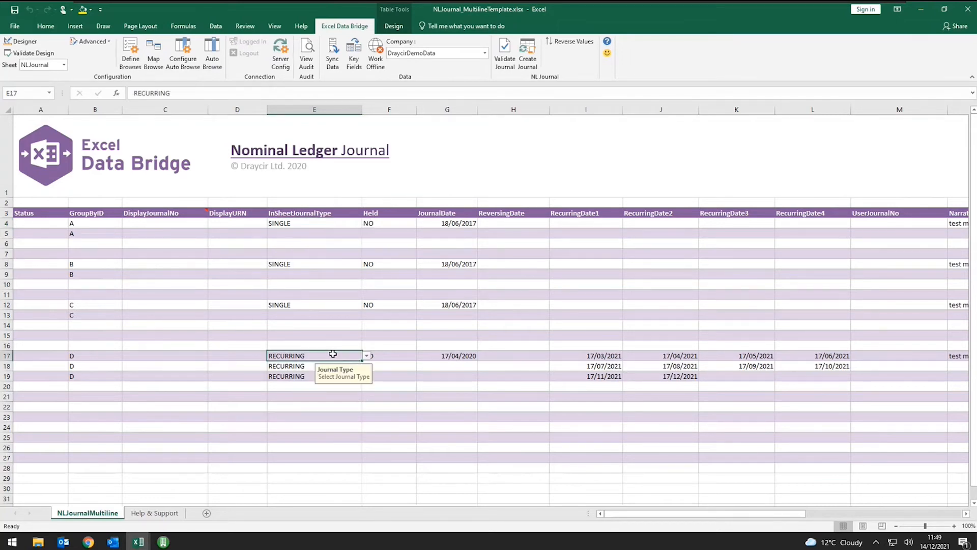
pyautogui.click(569, 356)
pyautogui.click(677, 357)
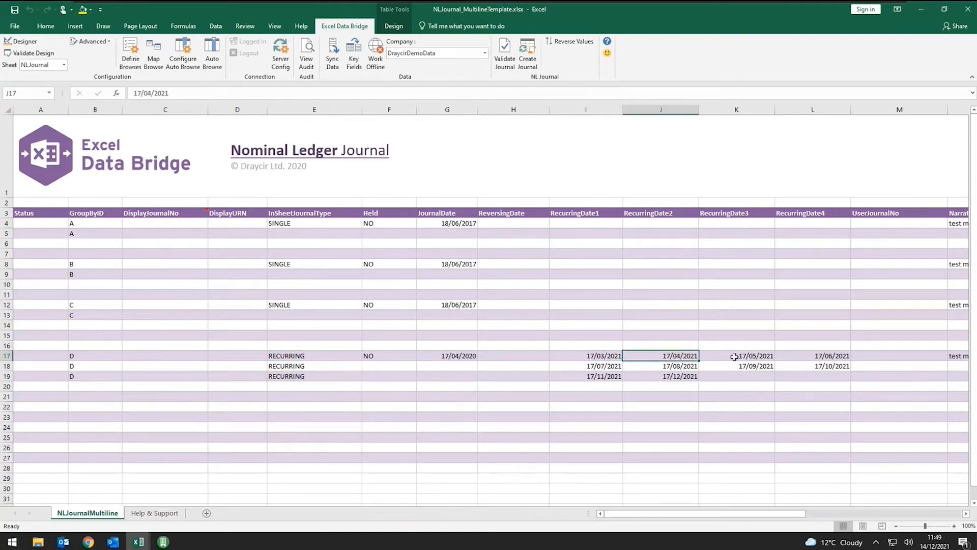
pyautogui.click(741, 357)
pyautogui.click(821, 355)
pyautogui.click(738, 364)
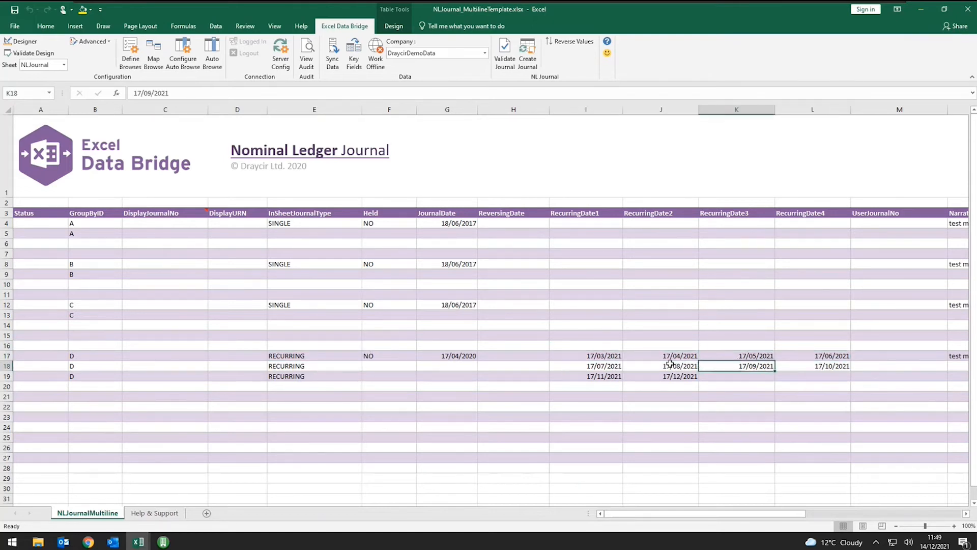
pyautogui.click(670, 363)
pyautogui.click(589, 367)
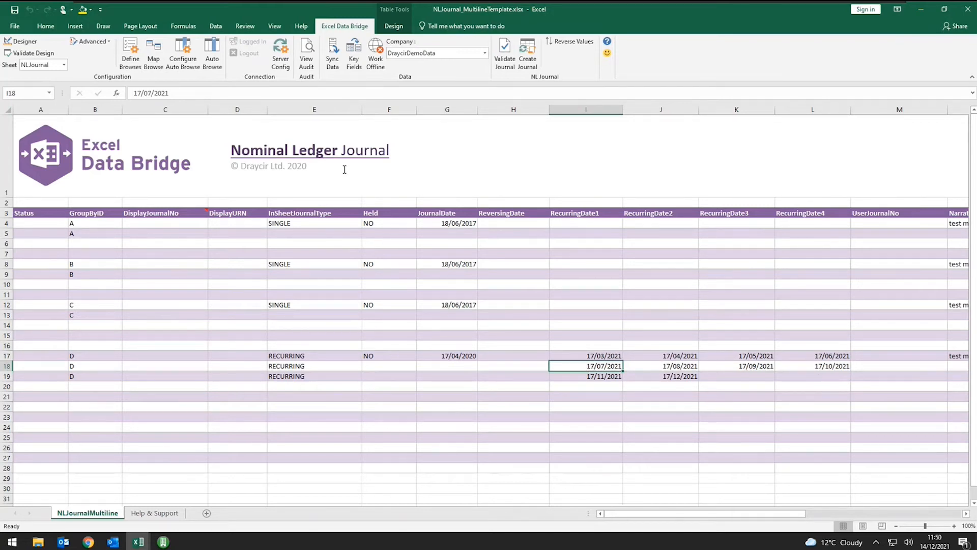
pyautogui.click(513, 223)
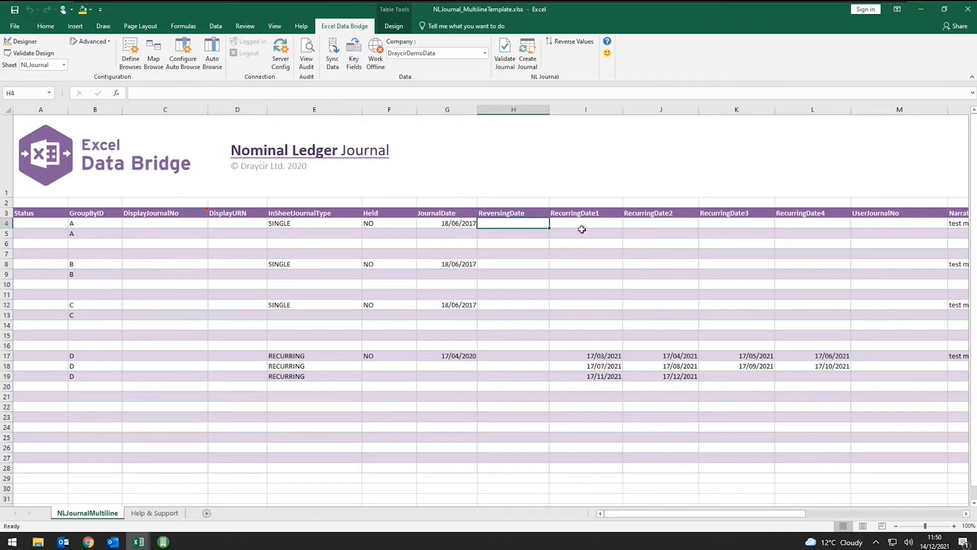
# Examine journal A's fields from UserJournalNo through Narrative and NominalCode to Department
pyautogui.click(886, 231)
pyautogui.press('Right')
pyautogui.press('Right')
pyautogui.press('Right')
pyautogui.press('Right')
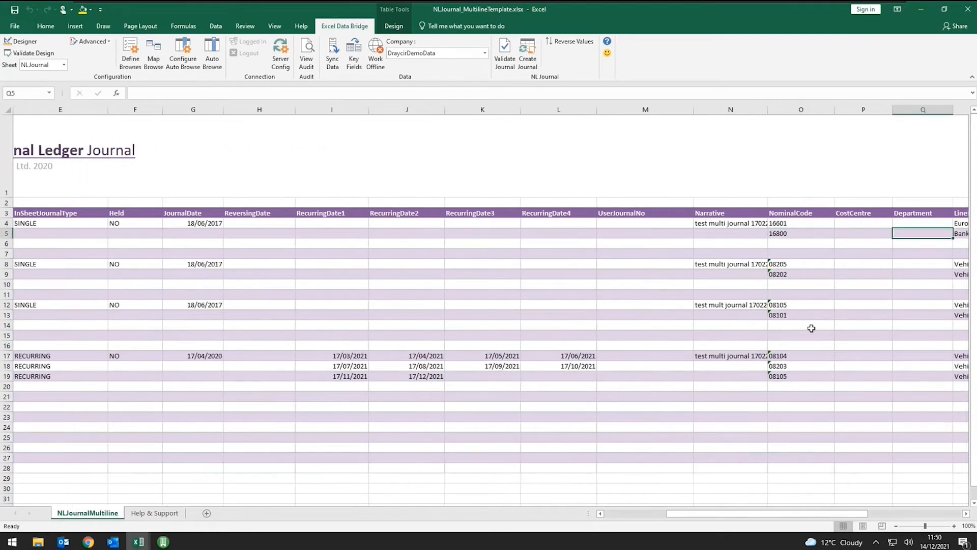
pyautogui.press('Left')
pyautogui.press('Left')
pyautogui.press('Left')
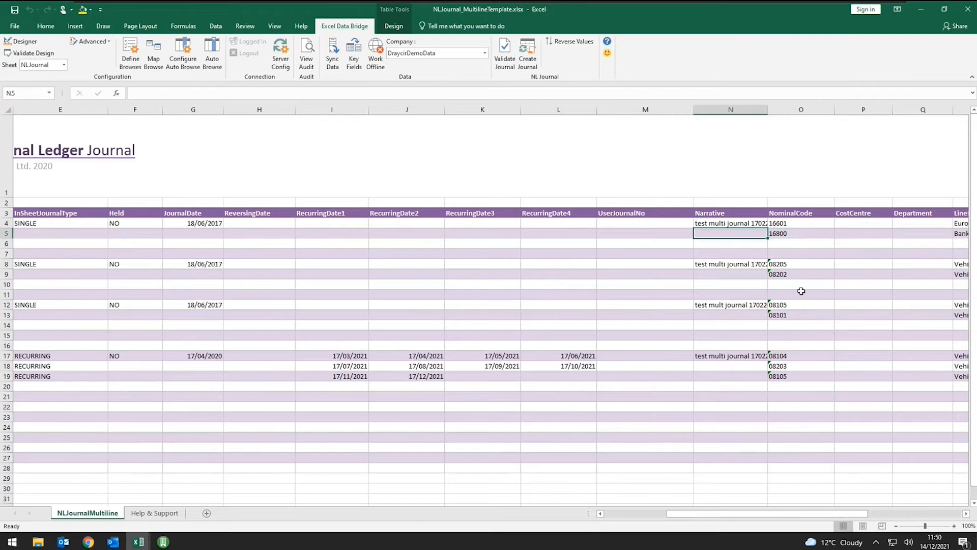
pyautogui.press('Up')
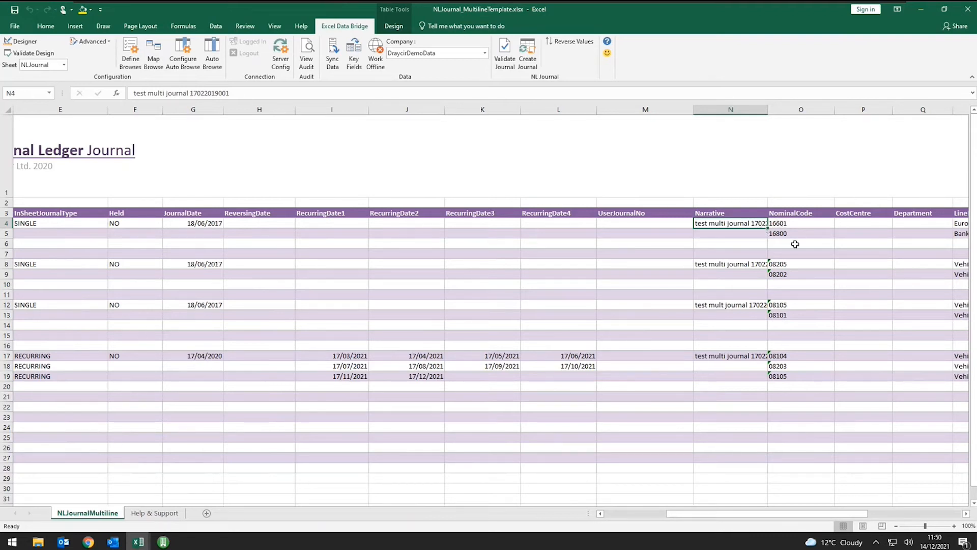
pyautogui.press('Right')
pyautogui.press('Right')
pyautogui.press('Right')
pyautogui.press('Right')
pyautogui.press('Left')
pyautogui.press('Left')
pyautogui.press('Left')
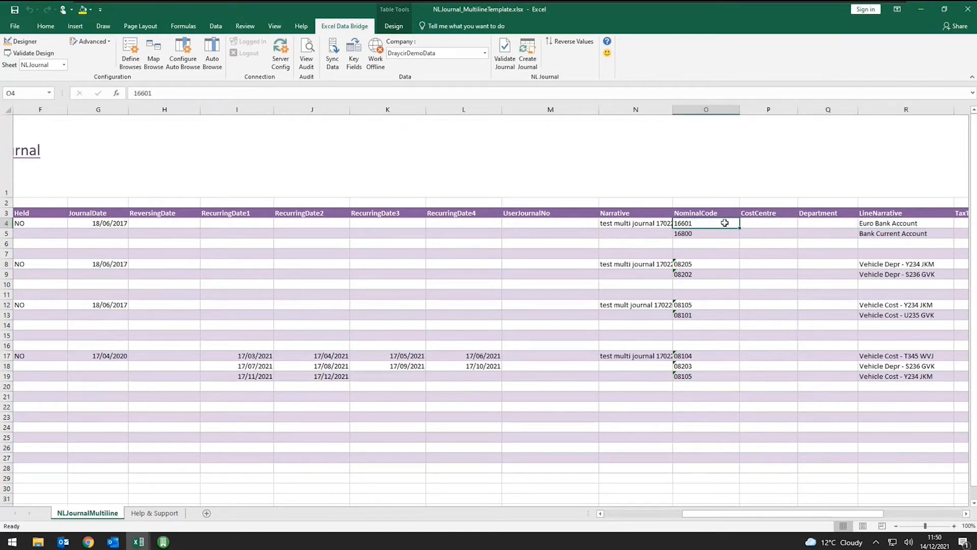
# Review the CostCentre to LineNarrative columns and show the TaxType options for journal A's first line without choosing one
pyautogui.press('Right')
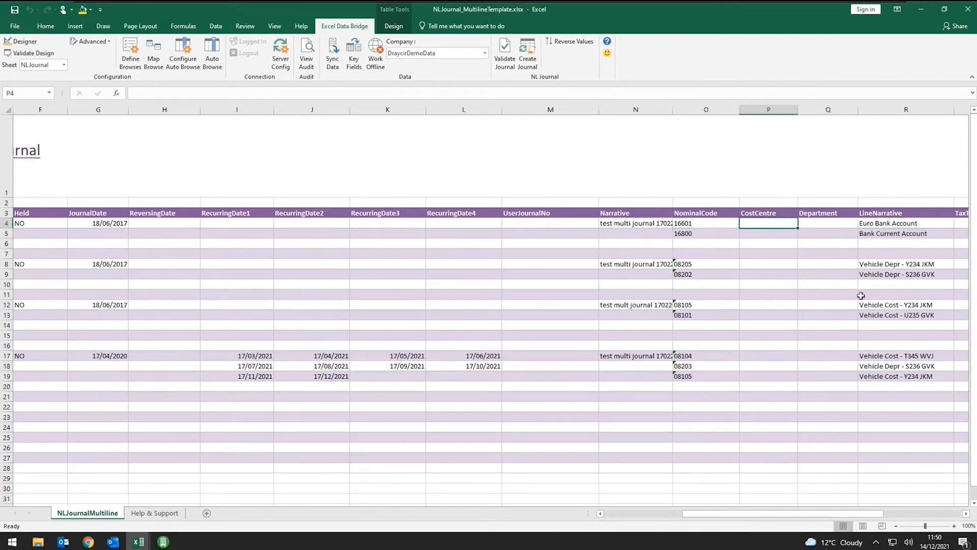
pyautogui.press('Right')
pyautogui.press('Right')
pyautogui.press('Right')
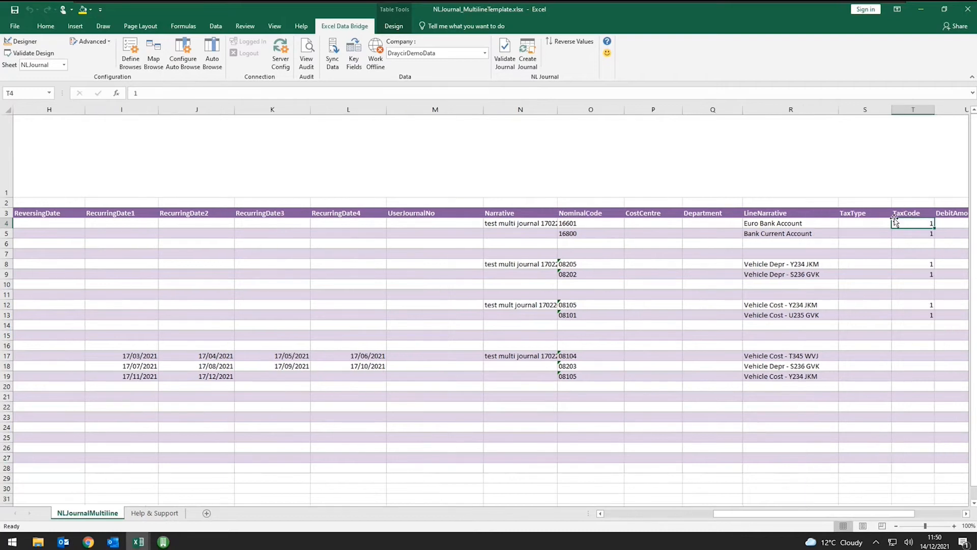
pyautogui.click(895, 224)
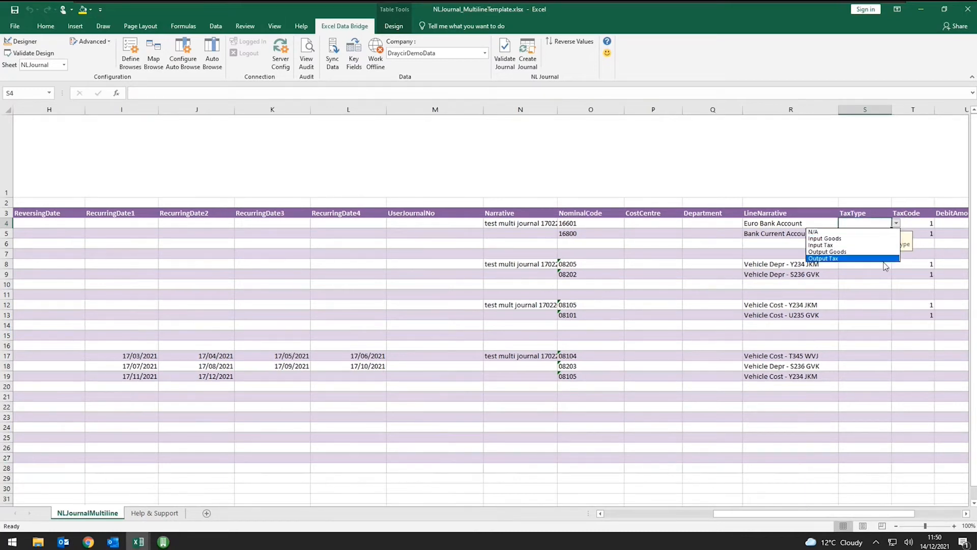
pyautogui.press('Escape')
# Examine the TaxCode, DebitAmount, CreditAmount and TransactionAnalysis columns up to the end of the journal table
pyautogui.press('Right')
pyautogui.press('Right')
pyautogui.press('Right')
pyautogui.press('Right')
pyautogui.press('Right')
pyautogui.press('Right')
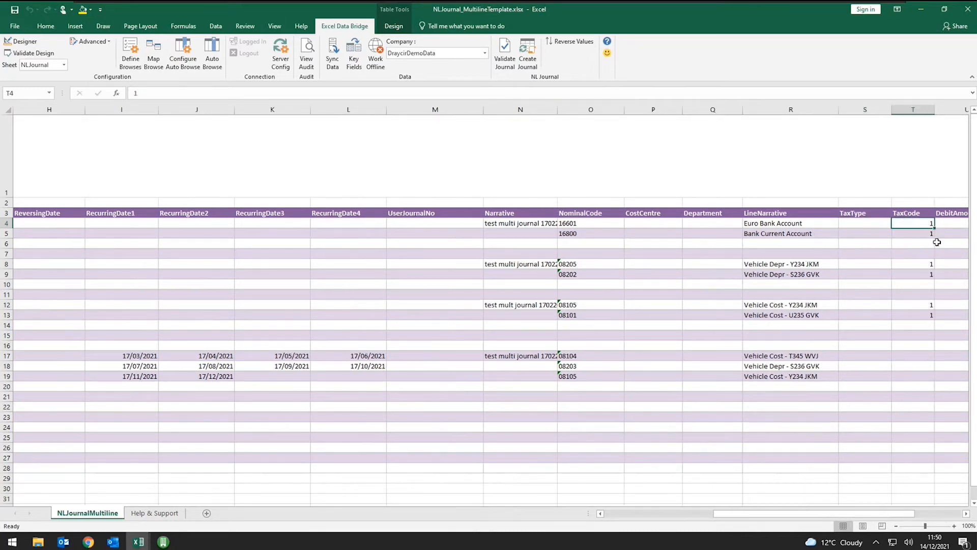
pyautogui.press('Left')
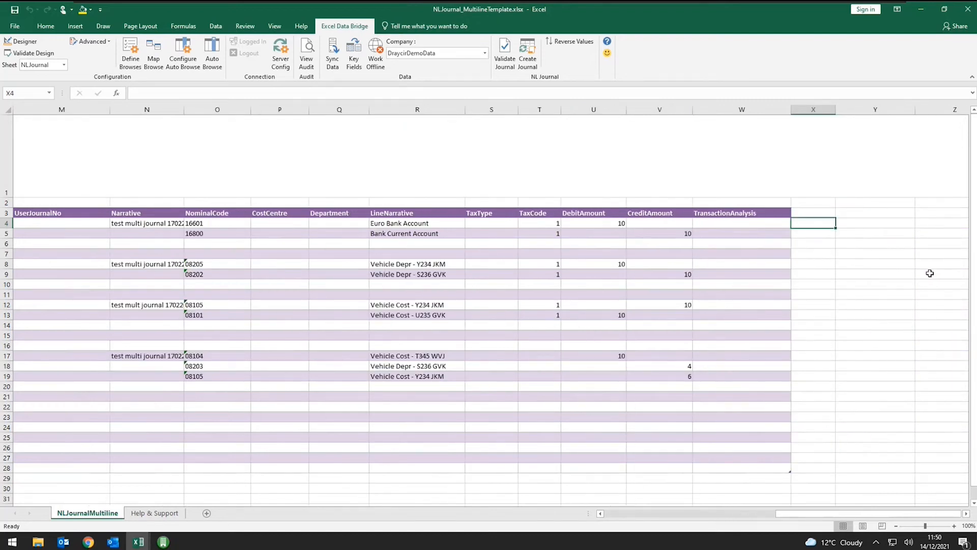
pyautogui.press('Left')
pyautogui.press('Left')
pyautogui.press('Down')
pyautogui.press('Down')
pyautogui.press('Up')
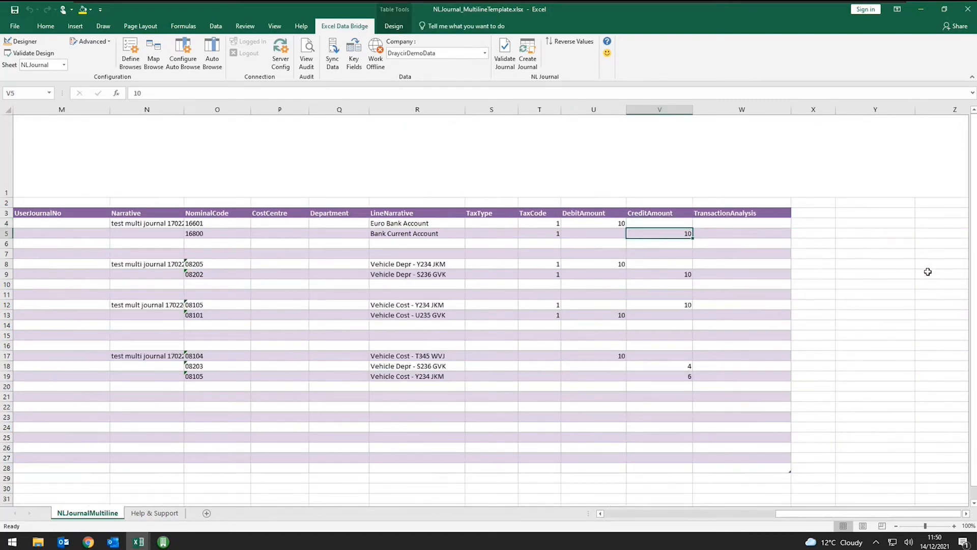
pyautogui.press('Up')
pyautogui.rightClick(926, 273)
pyautogui.press('Escape')
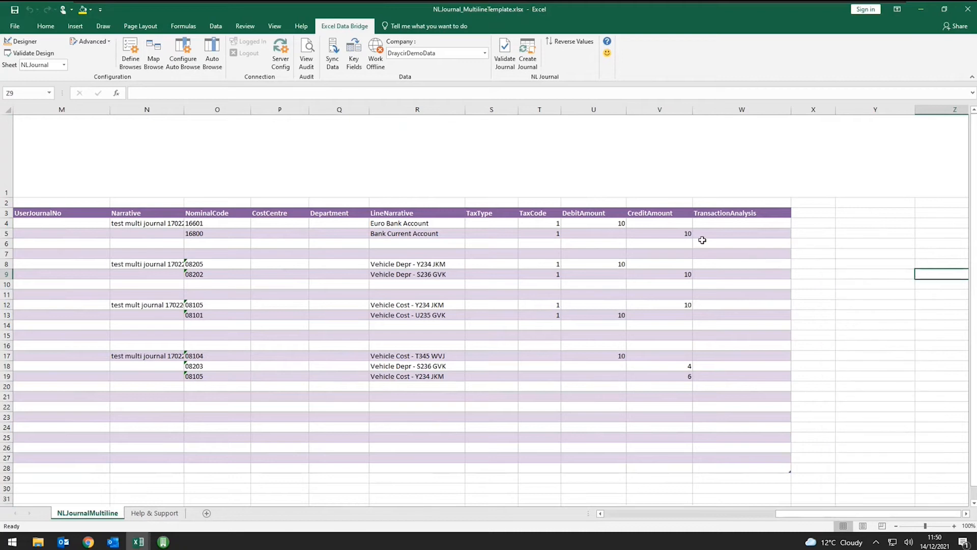
# Compare journal A's credit line with journal B's debit line in the amount columns
pyautogui.click(676, 234)
pyautogui.press('Down')
pyautogui.press('Down')
pyautogui.press('Down')
pyautogui.press('Left')
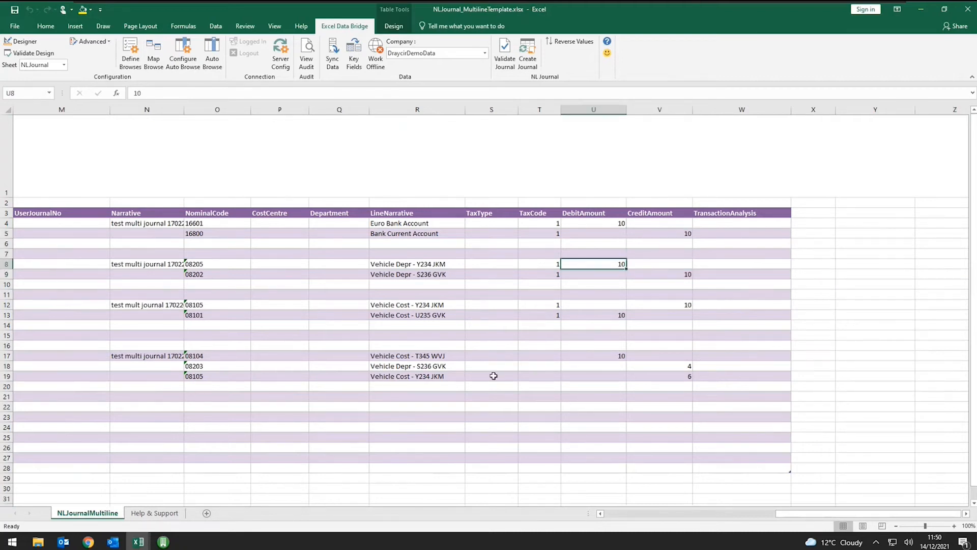
# Go back through the journal columns to the Status column at the start of the table
pyautogui.press('Left')
pyautogui.press('Left')
pyautogui.press('Left')
pyautogui.press('Up')
pyautogui.press('Up')
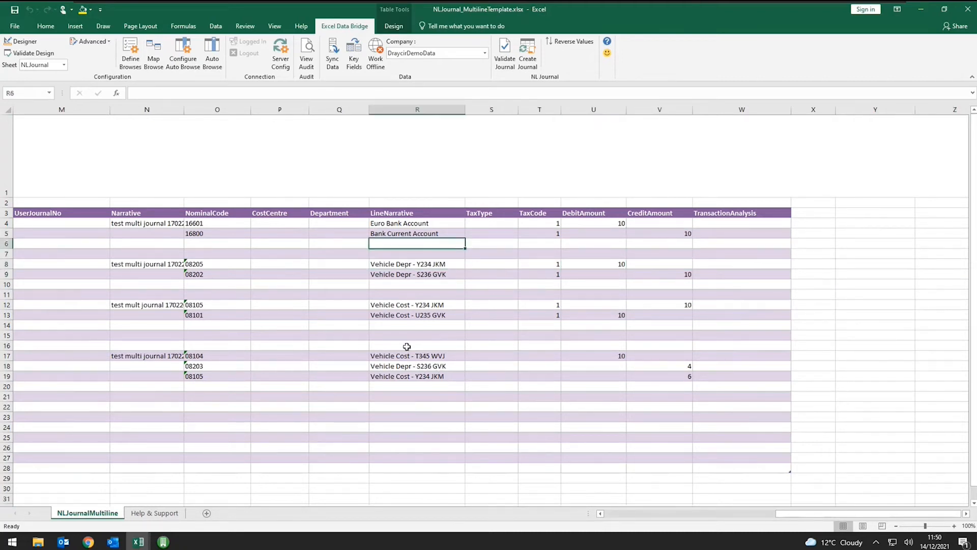
pyautogui.press('Up')
pyautogui.press('Left')
pyautogui.press('Left')
pyautogui.press('Left')
pyautogui.press('Left')
pyautogui.press('Left')
pyautogui.press('Left')
pyautogui.press('Left')
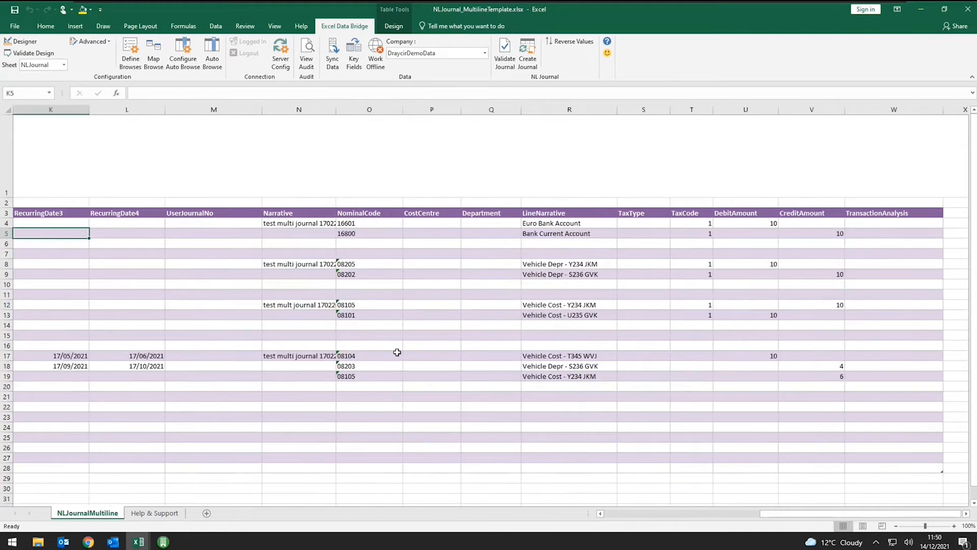
pyautogui.press('Left')
pyautogui.press('Left')
pyautogui.press('Left')
pyautogui.press('Left')
pyautogui.press('Left')
pyautogui.press('Left')
pyautogui.press('Left')
pyautogui.press('Left')
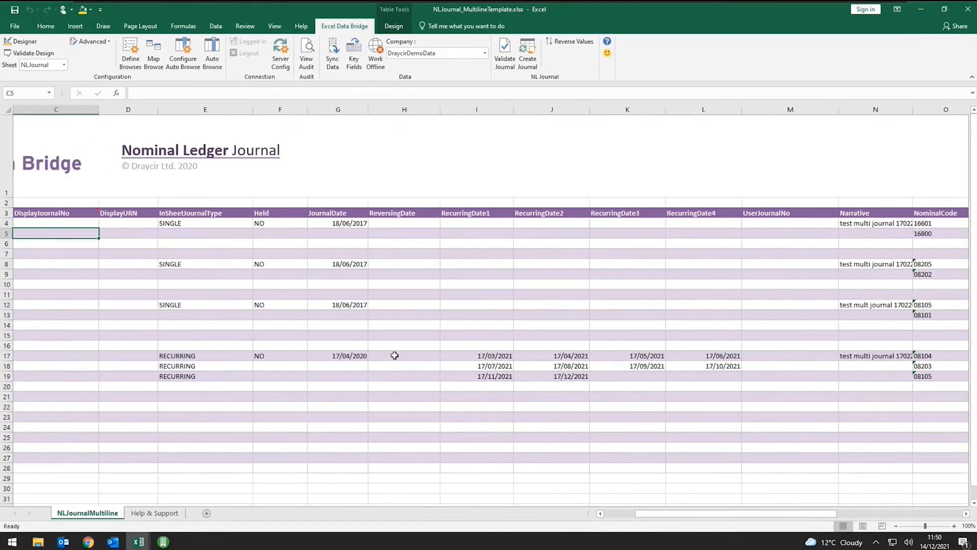
pyautogui.press('Left')
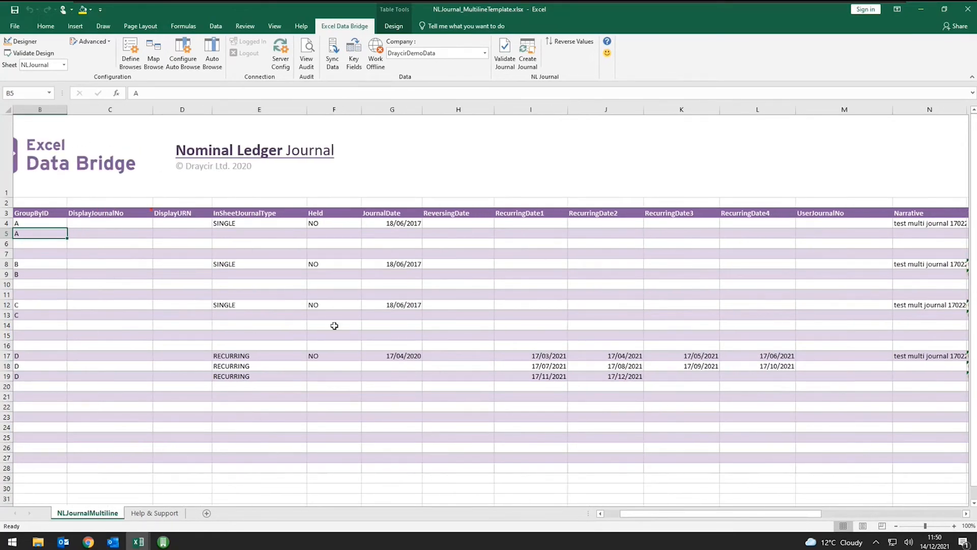
pyautogui.press('Left')
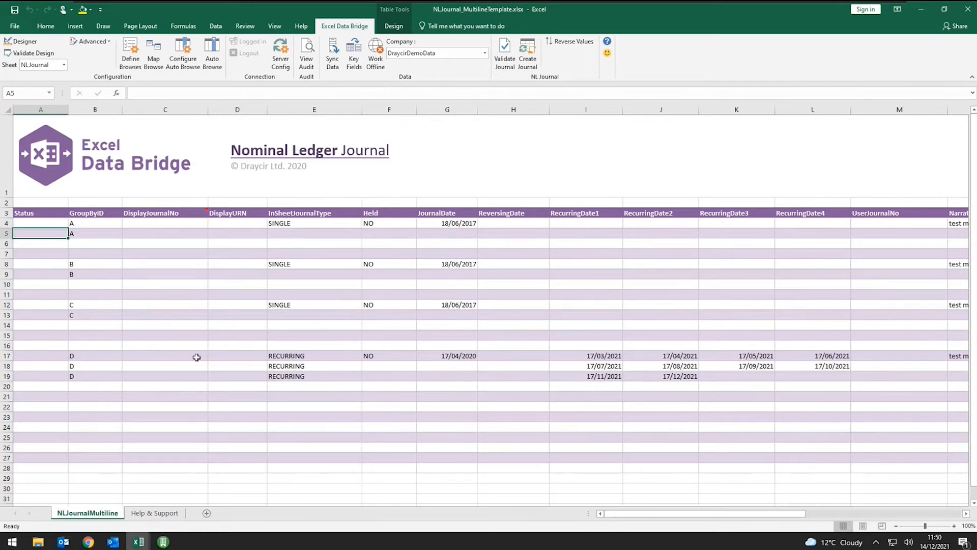
# Examine how the GroupByID value A ties the first two rows together as one journal
pyautogui.click(96, 224)
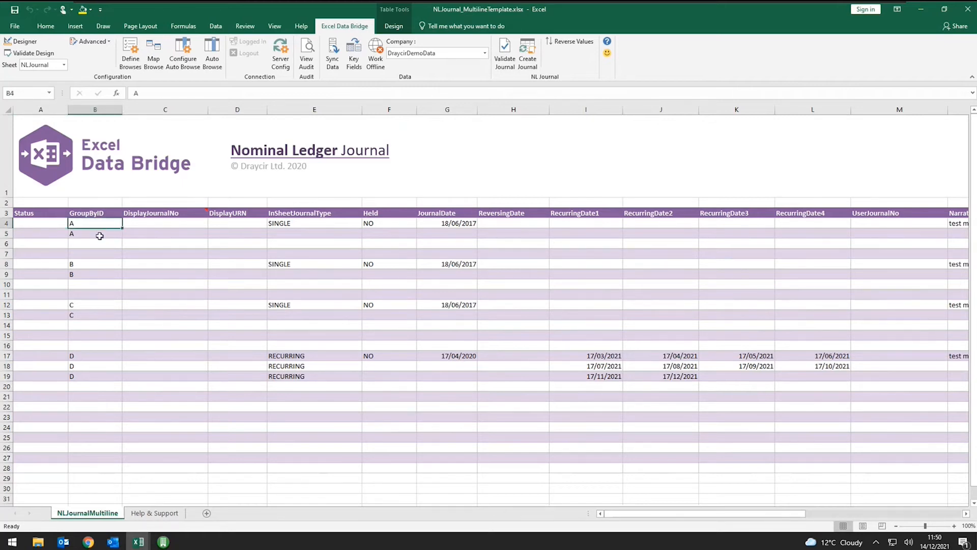
pyautogui.click(99, 235)
pyautogui.click(102, 223)
pyautogui.click(99, 234)
pyautogui.click(96, 222)
pyautogui.click(105, 233)
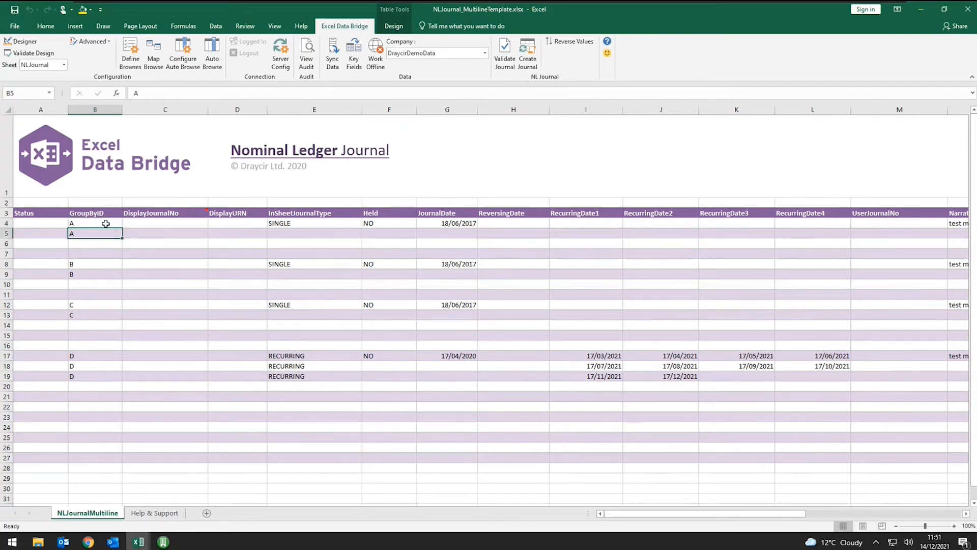
pyautogui.click(105, 224)
pyautogui.click(103, 232)
pyautogui.click(103, 223)
pyautogui.click(102, 233)
# Examine the GroupByID values of the rows in journals B and D
pyautogui.click(94, 266)
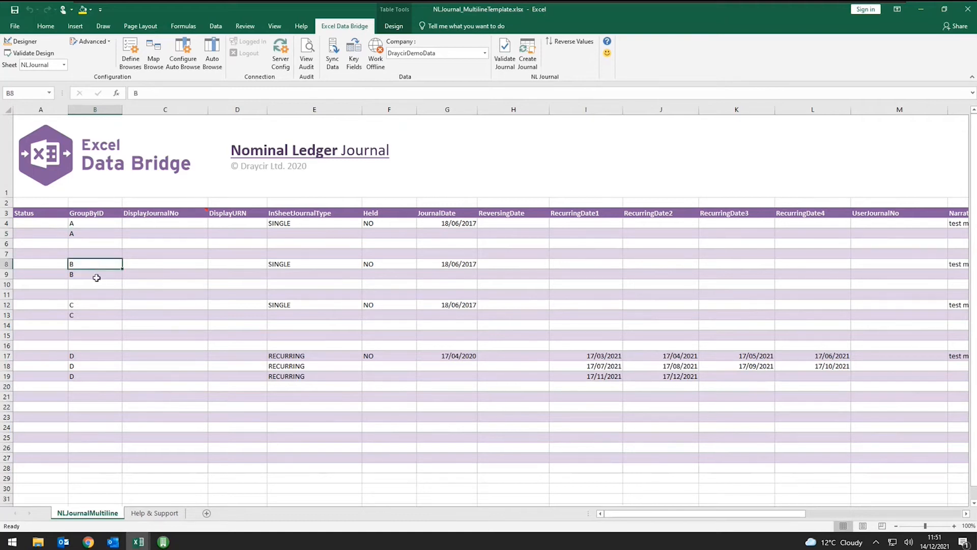
pyautogui.click(96, 277)
pyautogui.click(94, 345)
pyautogui.click(99, 356)
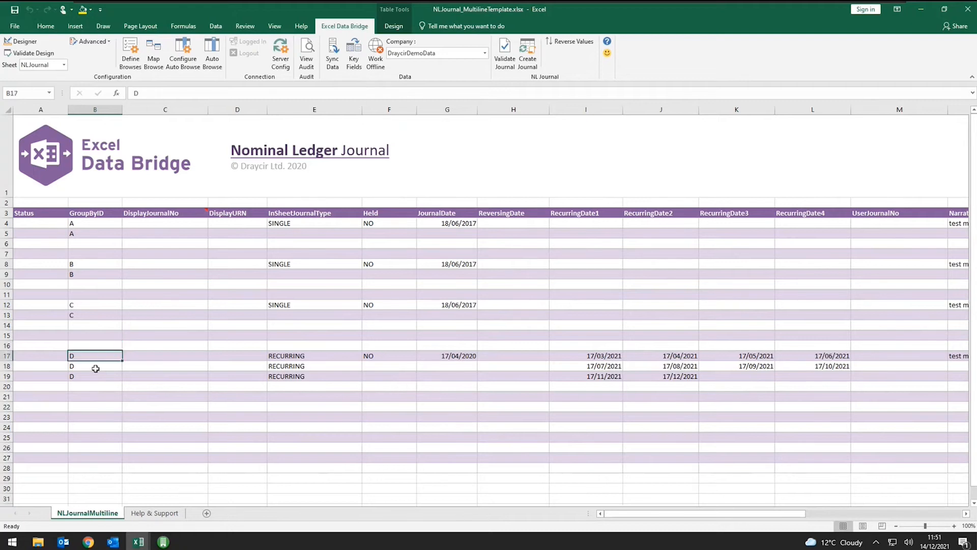
pyautogui.click(95, 366)
pyautogui.click(95, 376)
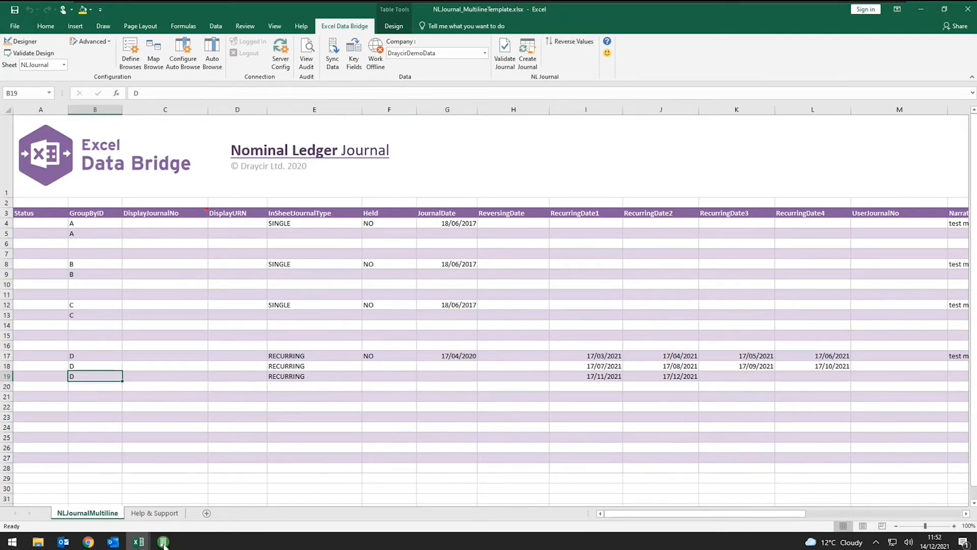
# Switch to the NLJournal_SinglelineTemplate 2 Salaries workbook and examine its recurring dates, nominal codes and credit amounts
pyautogui.click(147, 547)
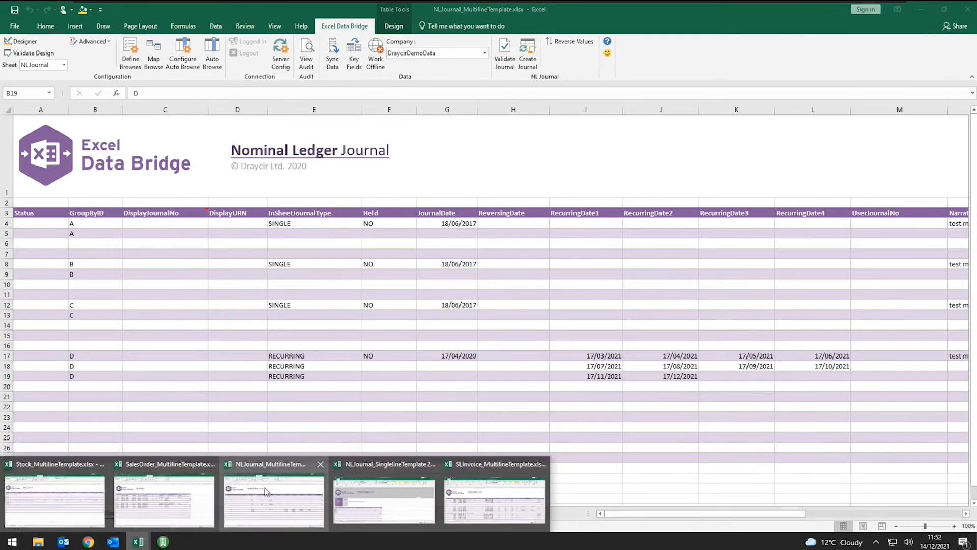
pyautogui.click(375, 508)
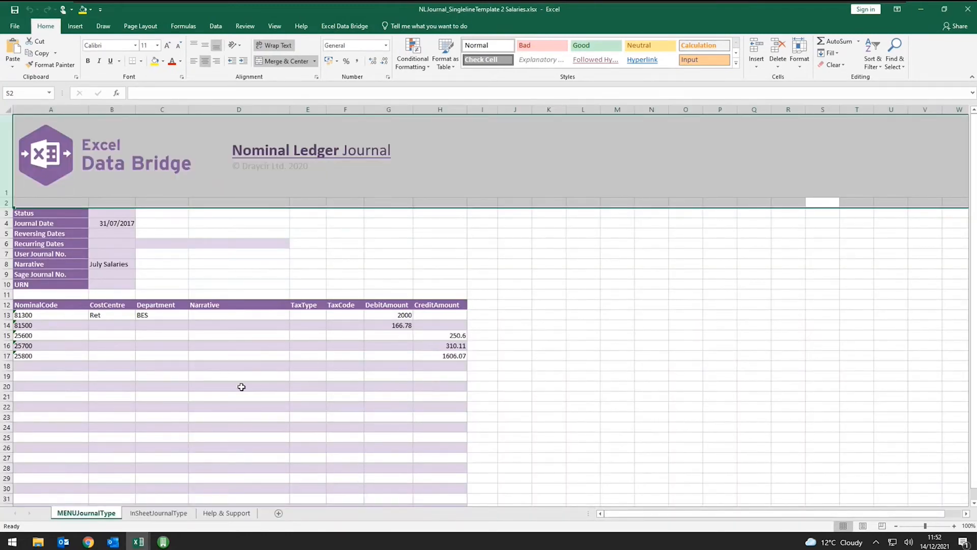
pyautogui.click(267, 245)
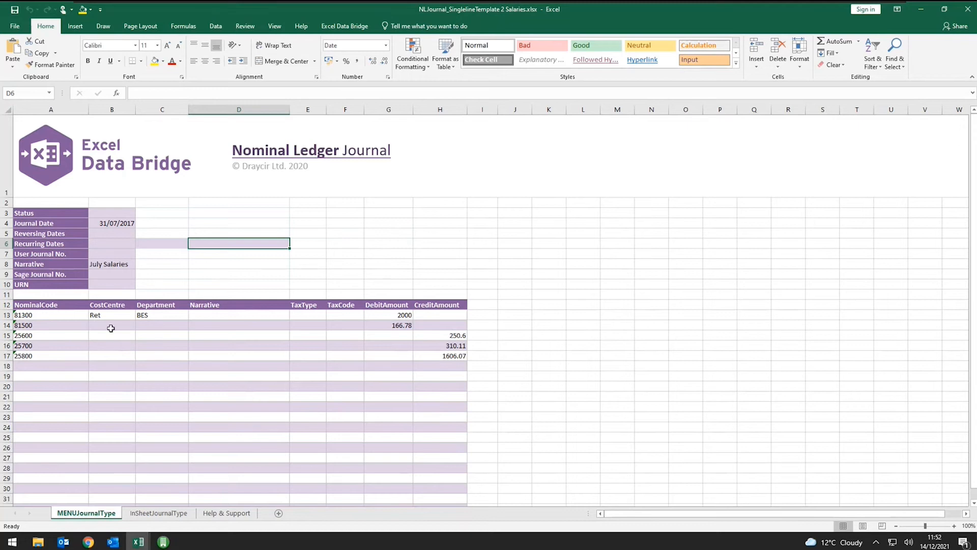
pyautogui.click(54, 336)
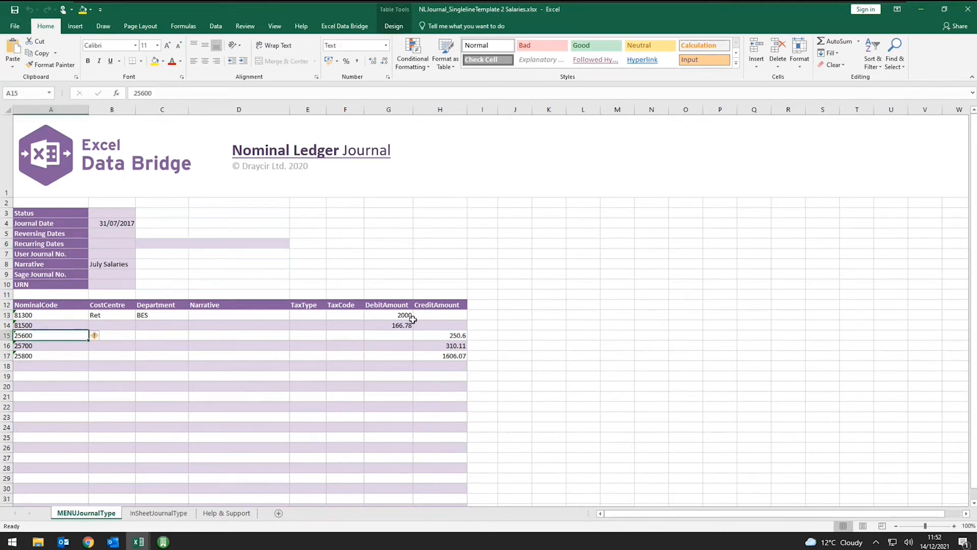
pyautogui.click(448, 352)
pyautogui.click(441, 385)
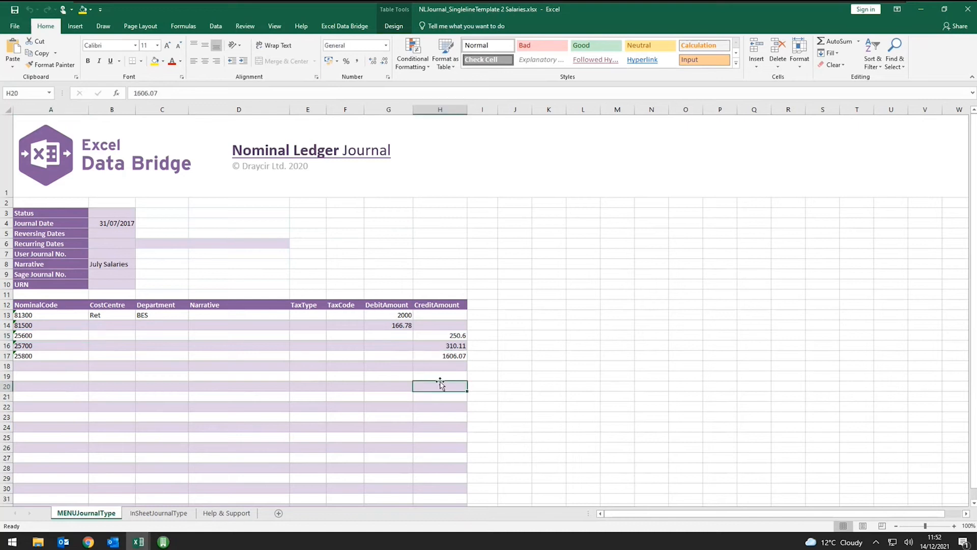
# Show the Excel Data Bridge commands for the salaries journal and examine its Status, Reversing Dates, Recurring Dates, User Journal No. and Narrative fields
pyautogui.click(426, 355)
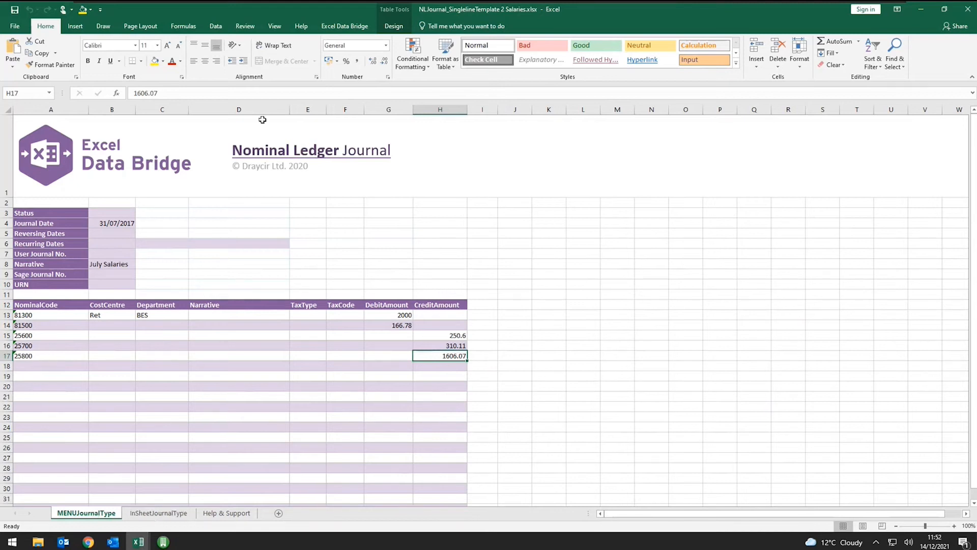
pyautogui.click(331, 21)
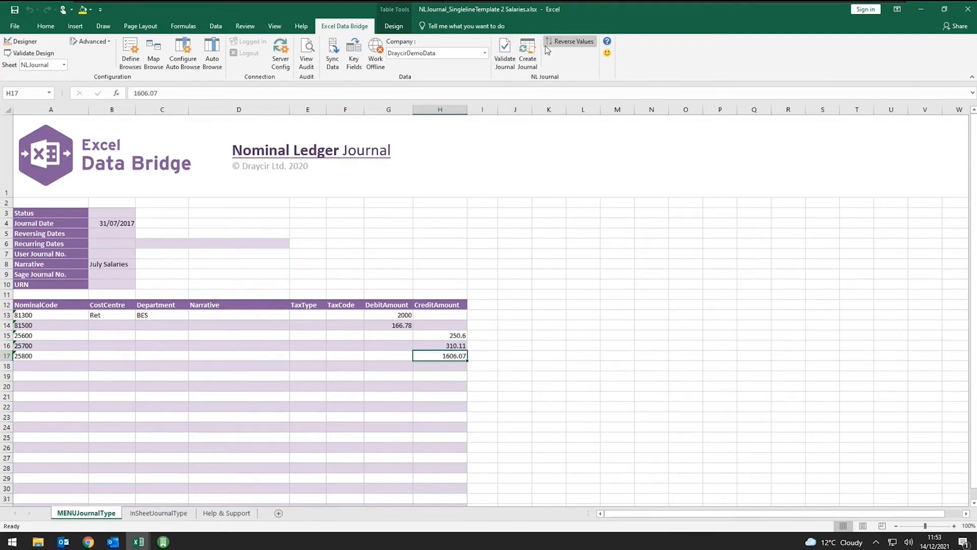
pyautogui.click(125, 213)
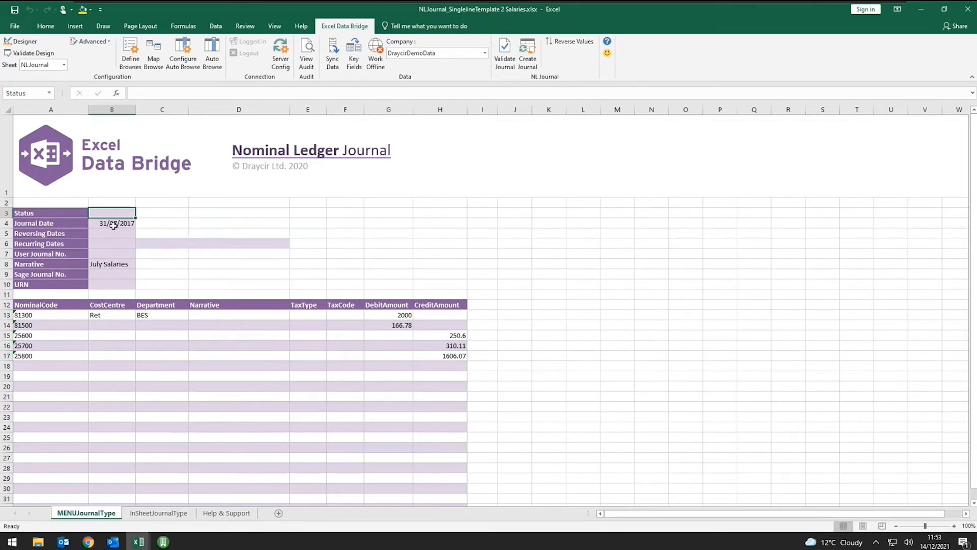
pyautogui.click(121, 232)
pyautogui.click(114, 244)
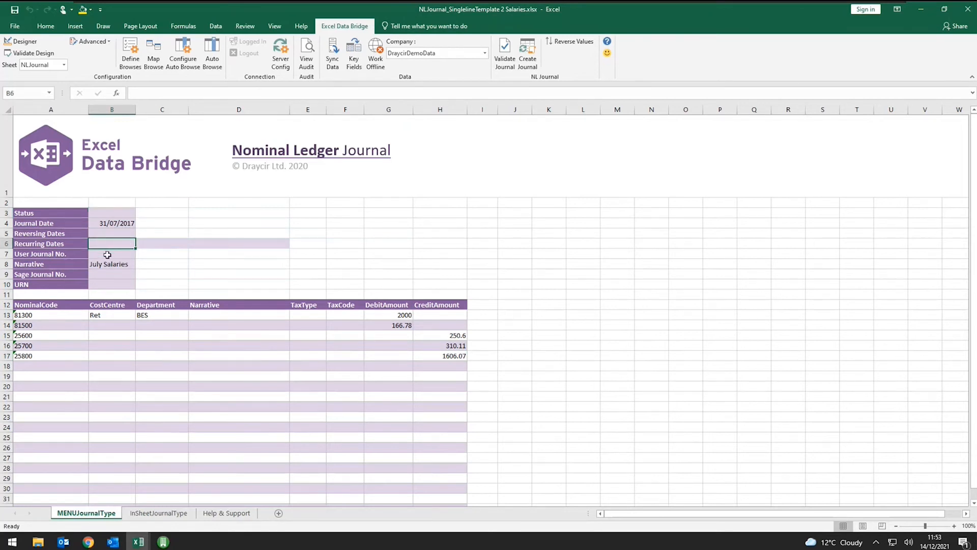
pyautogui.click(106, 253)
pyautogui.click(102, 243)
pyautogui.click(99, 232)
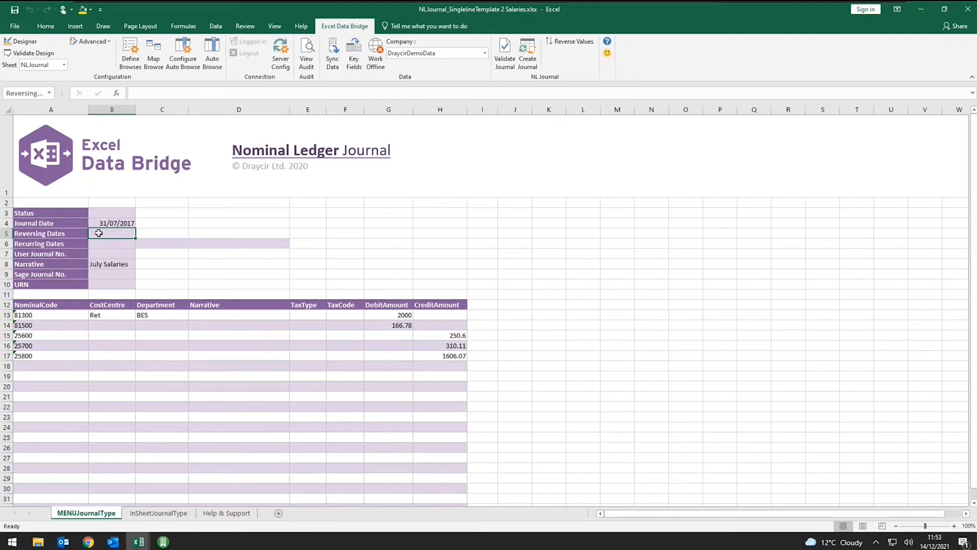
pyautogui.click(97, 265)
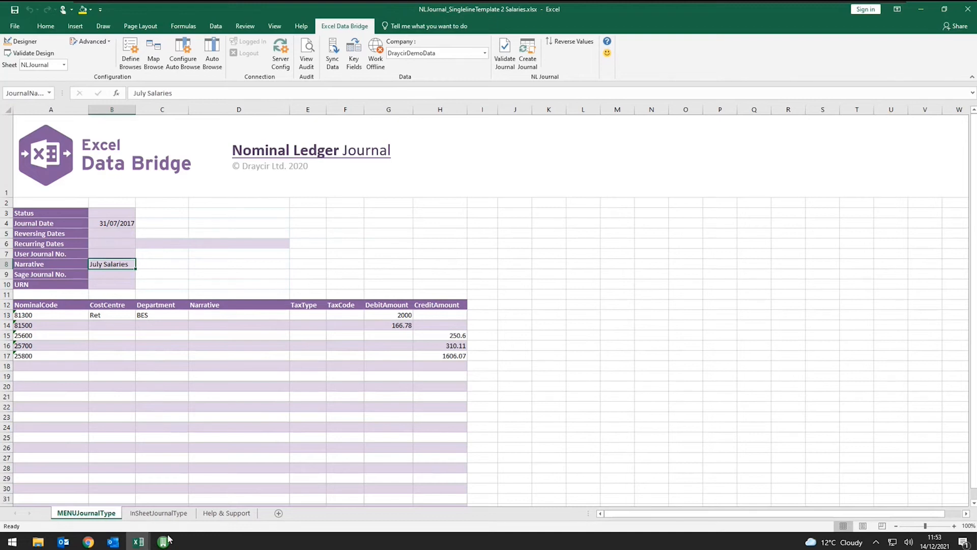
# Switch to the SLInvoice_MultilineTemplate workbook, show its Excel Data Bridge commands and examine the exchange rate on the first NAN001 invoice line
pyautogui.click(137, 540)
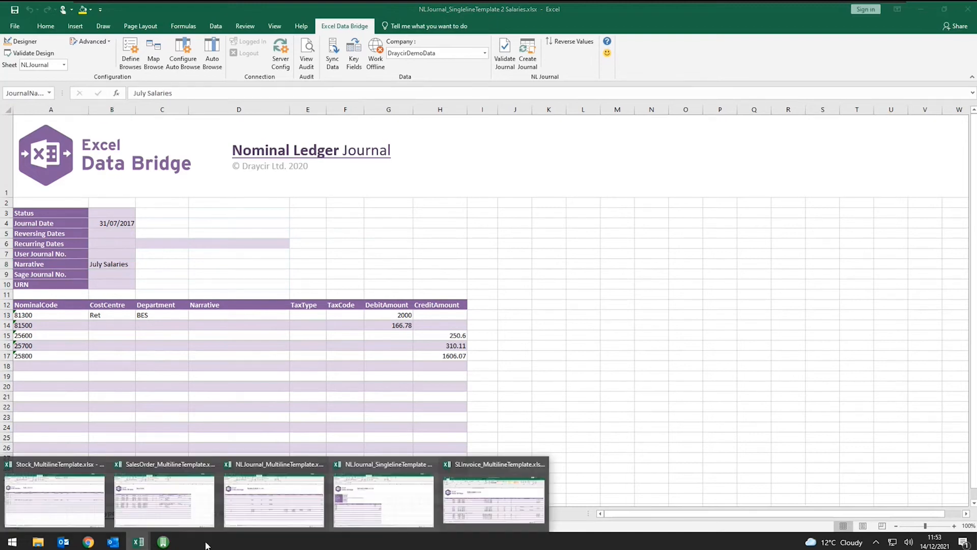
pyautogui.click(502, 499)
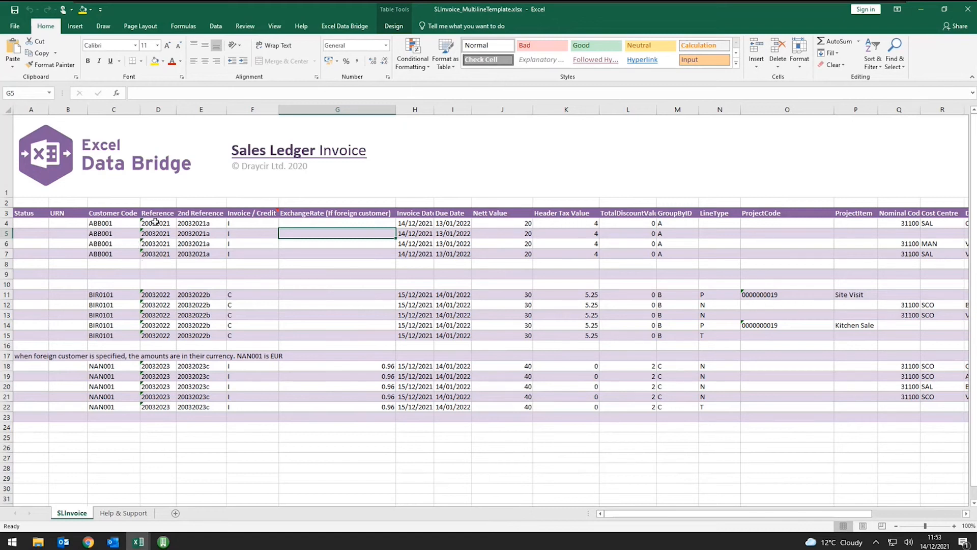
pyautogui.click(354, 26)
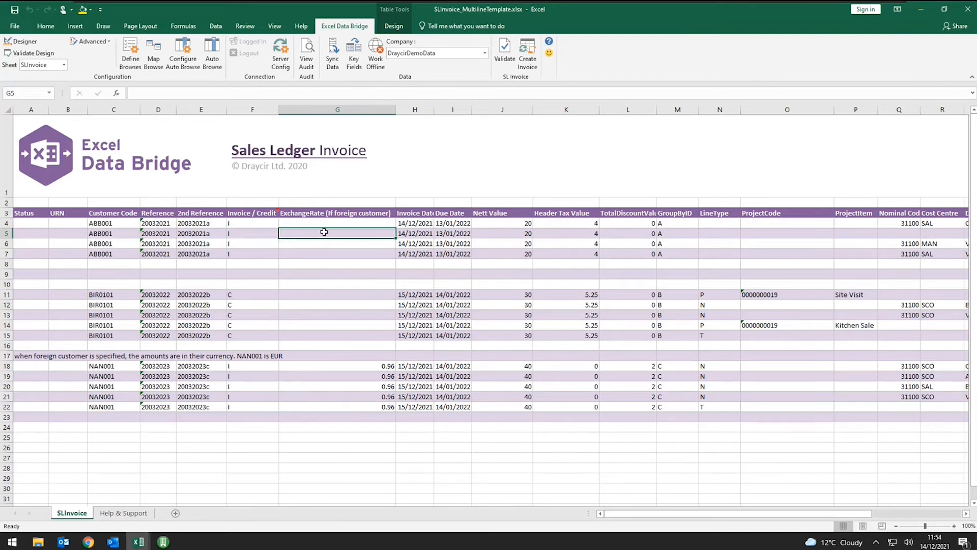
pyautogui.click(369, 365)
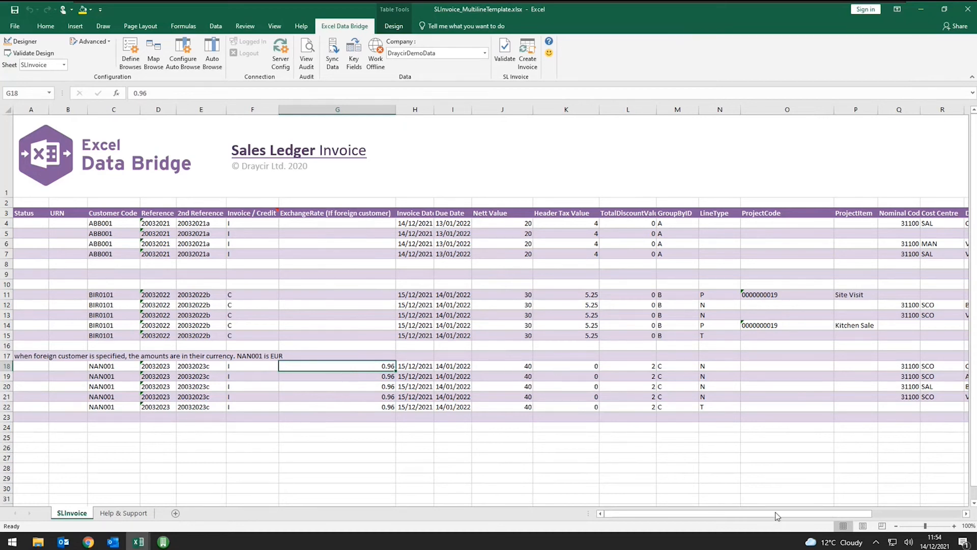
# Examine the ProjectCode entries on the Site Visit and Kitchen Sale lines, and return to the start of the invoice table
pyautogui.moveTo(777, 515); pyautogui.dragTo(890, 502)
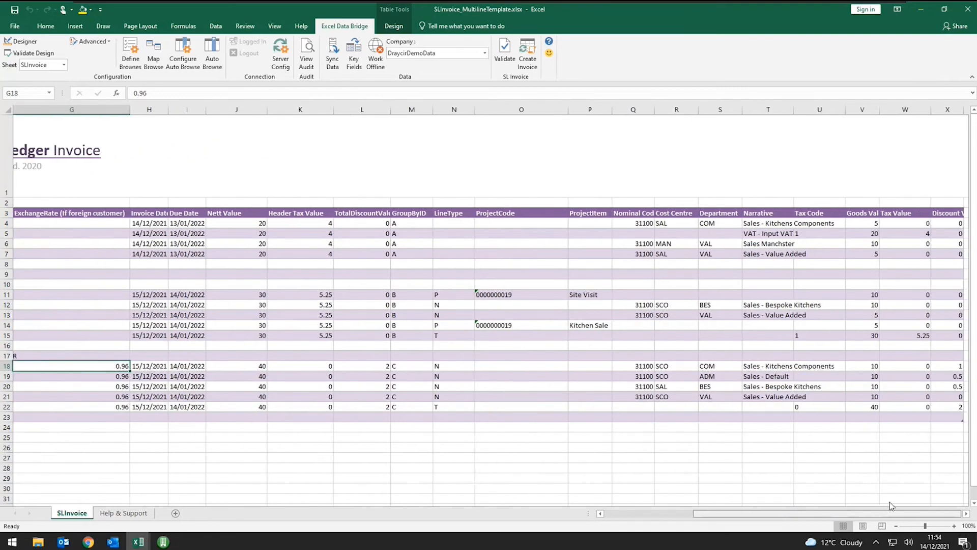
pyautogui.click(501, 305)
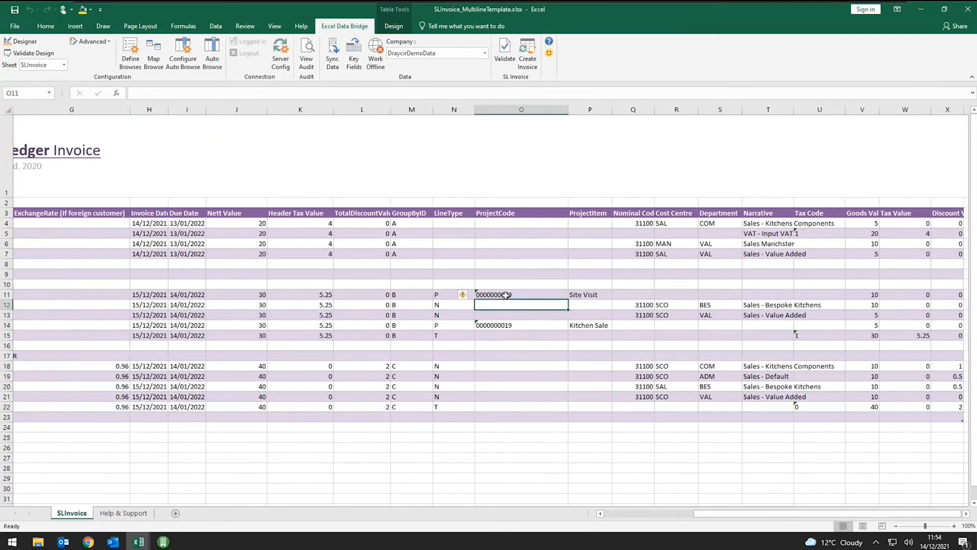
pyautogui.click(507, 324)
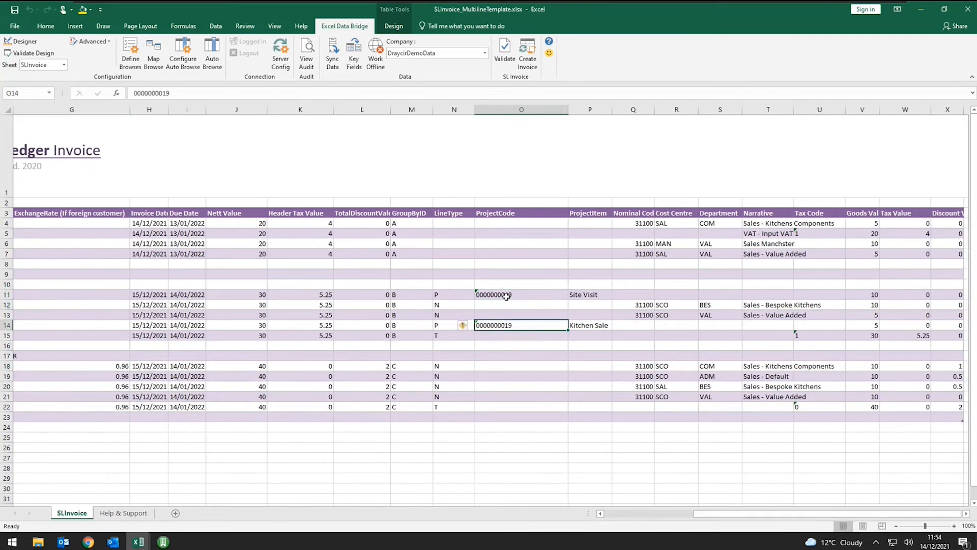
pyautogui.click(507, 295)
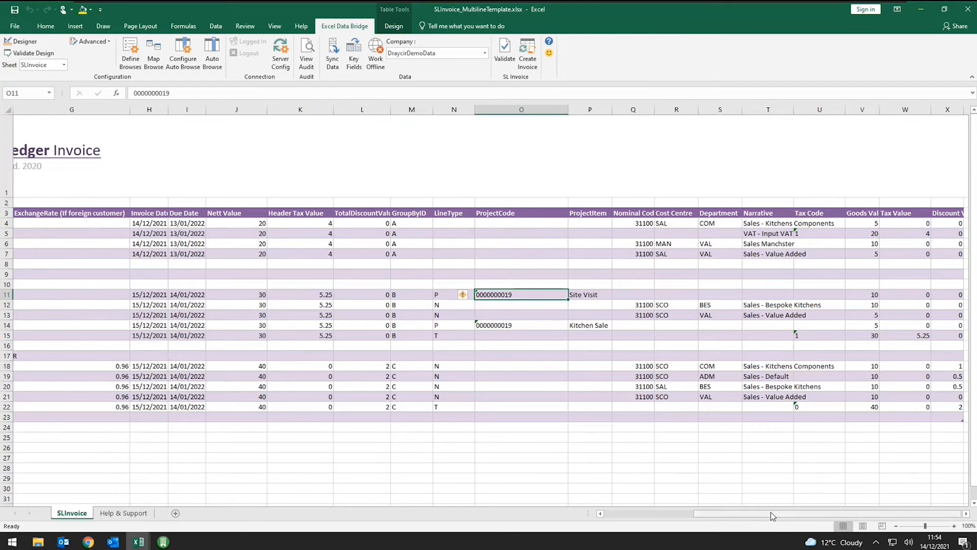
pyautogui.moveTo(774, 516); pyautogui.dragTo(669, 513)
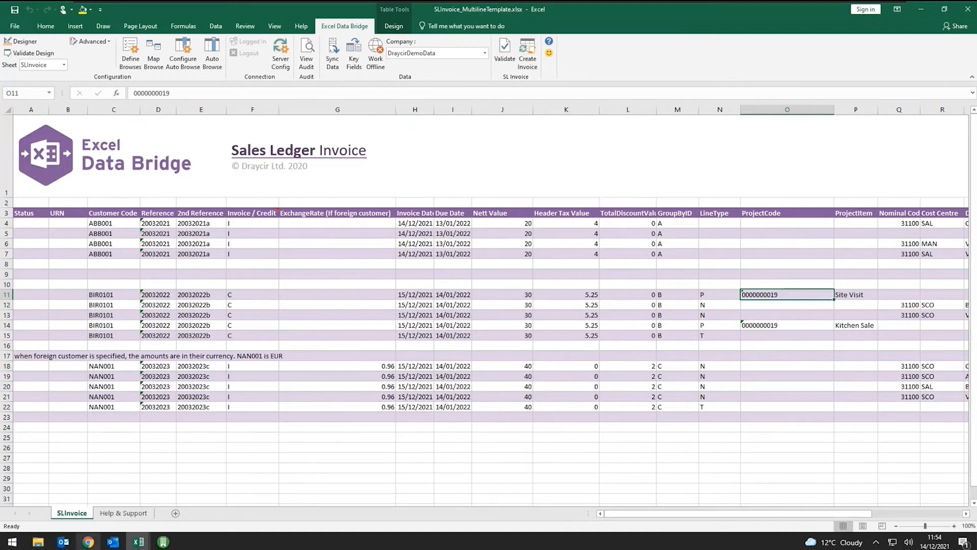
# Bring up the Templates for Demo folder, review its template files and enlarge the window to list them all
pyautogui.click(38, 542)
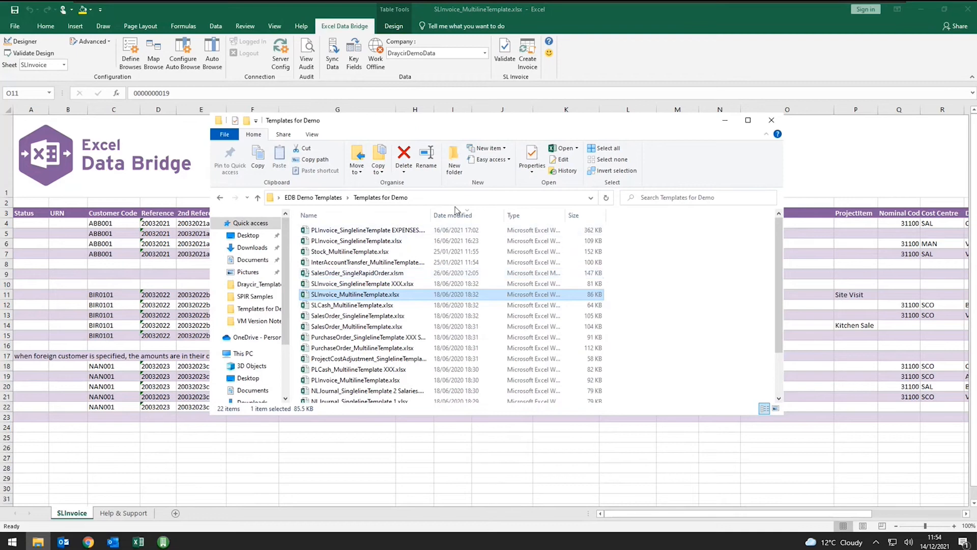
pyautogui.scroll(-2, 450, 246)
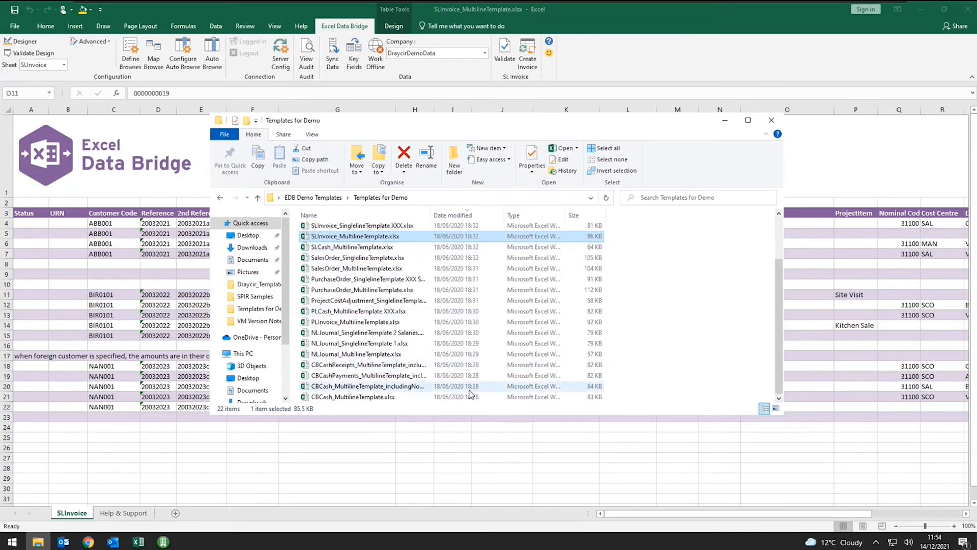
pyautogui.scroll(2, 471, 372)
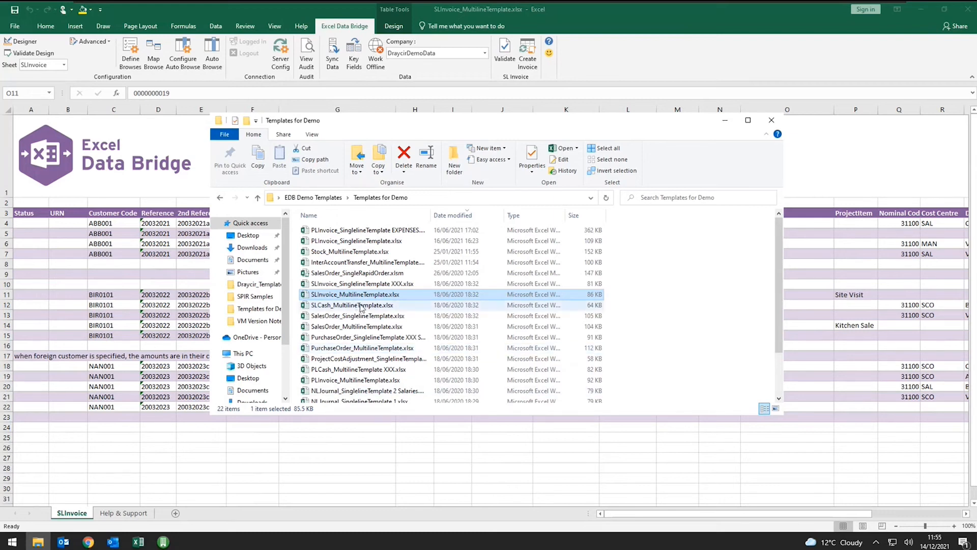
pyautogui.scroll(-2, 472, 305)
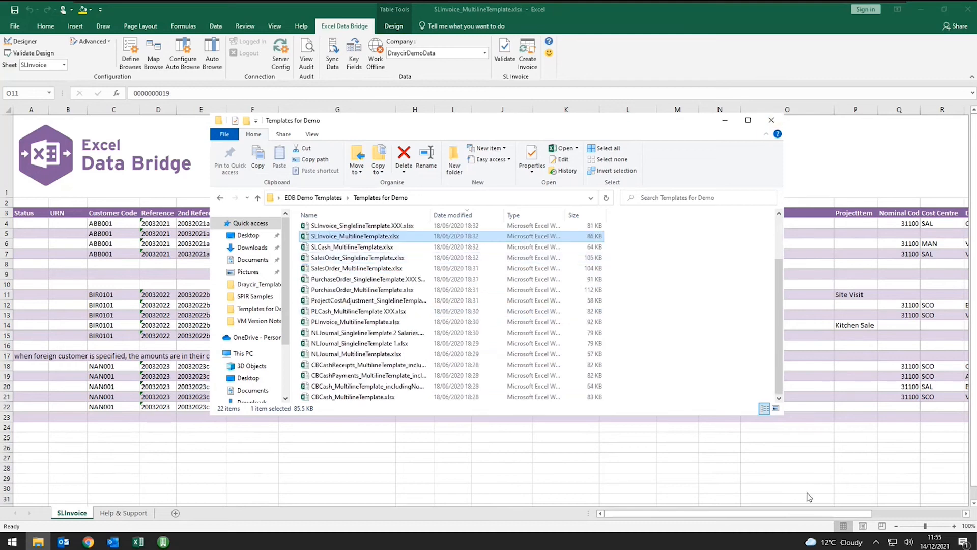
pyautogui.moveTo(783, 418); pyautogui.dragTo(835, 505)
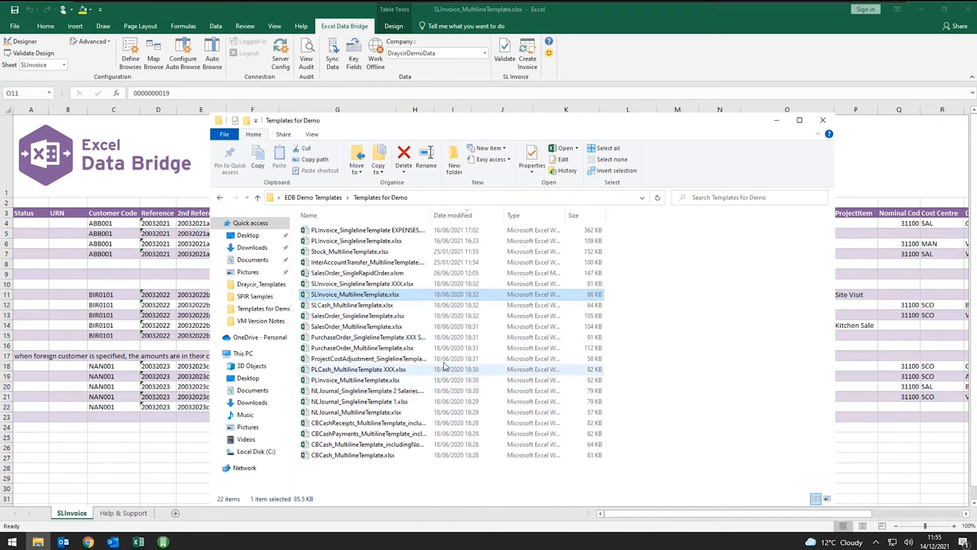
# Open the PLInvoice_SinglelineTemplate EXPENSES workbook and examine the receipt images below the expense lines
pyautogui.doubleClick(340, 231)
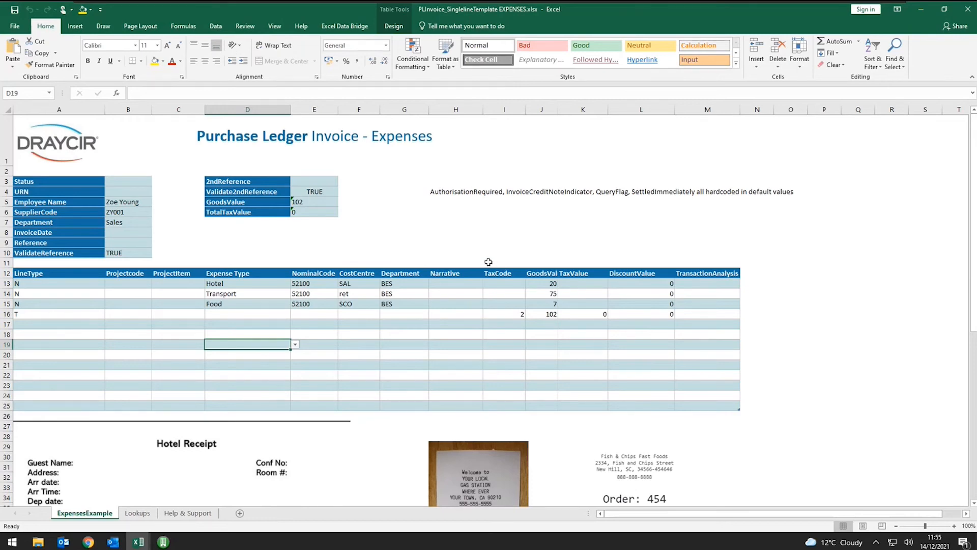
pyautogui.scroll(-7, 486, 262)
pyautogui.scroll(-2, 490, 326)
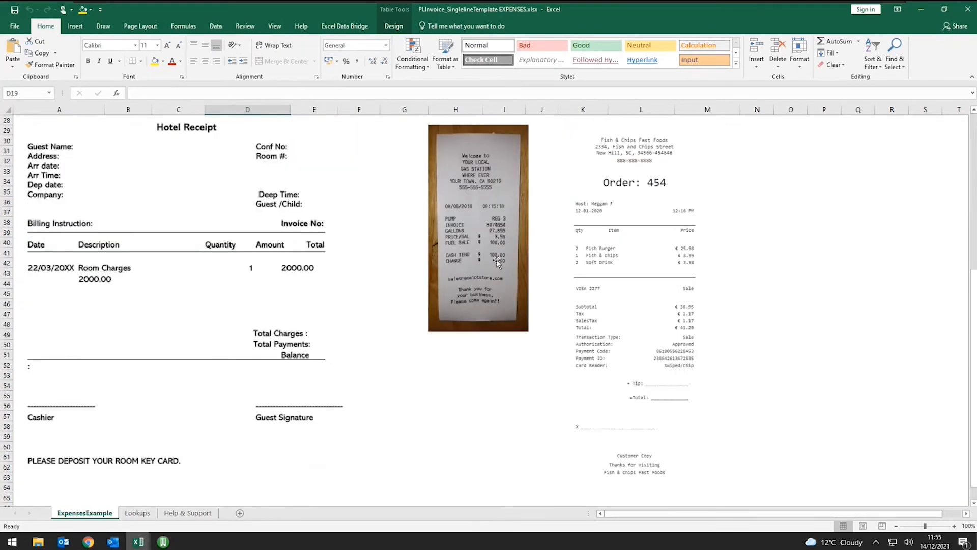
pyautogui.click(492, 268)
pyautogui.scroll(2, 636, 308)
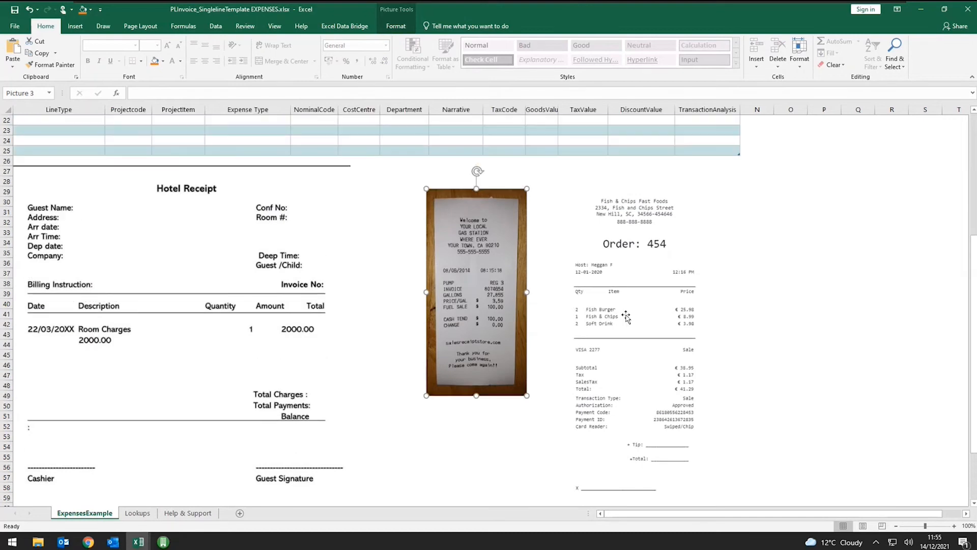
pyautogui.scroll(8, 147, 321)
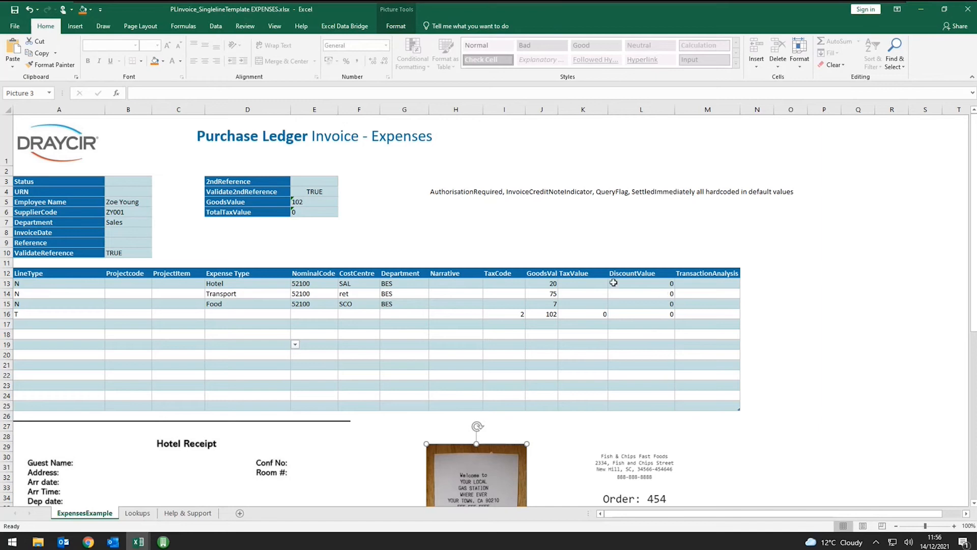
# Inspect the available Expense Type choices on the Hotel line, leaving the selection as Hotel
pyautogui.click(242, 284)
pyautogui.click(295, 282)
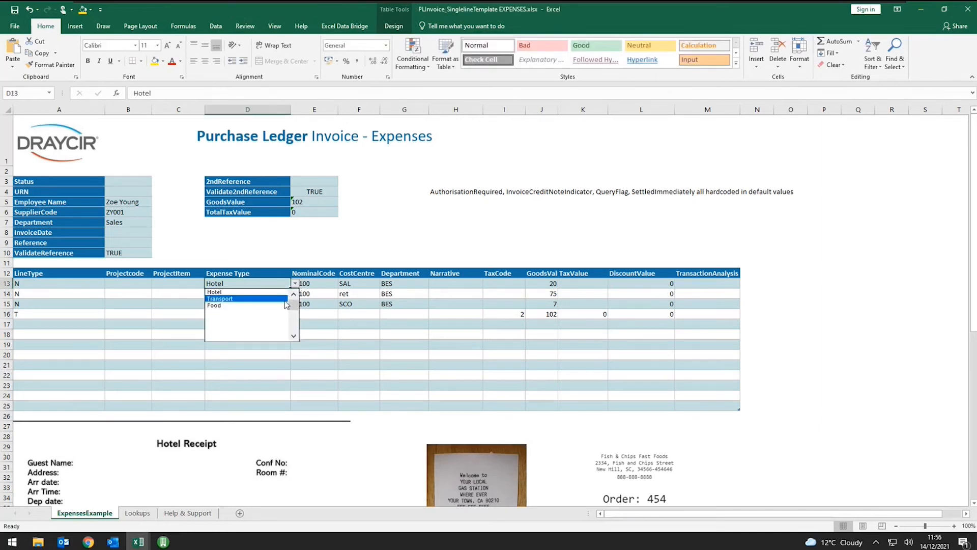
pyautogui.click(295, 283)
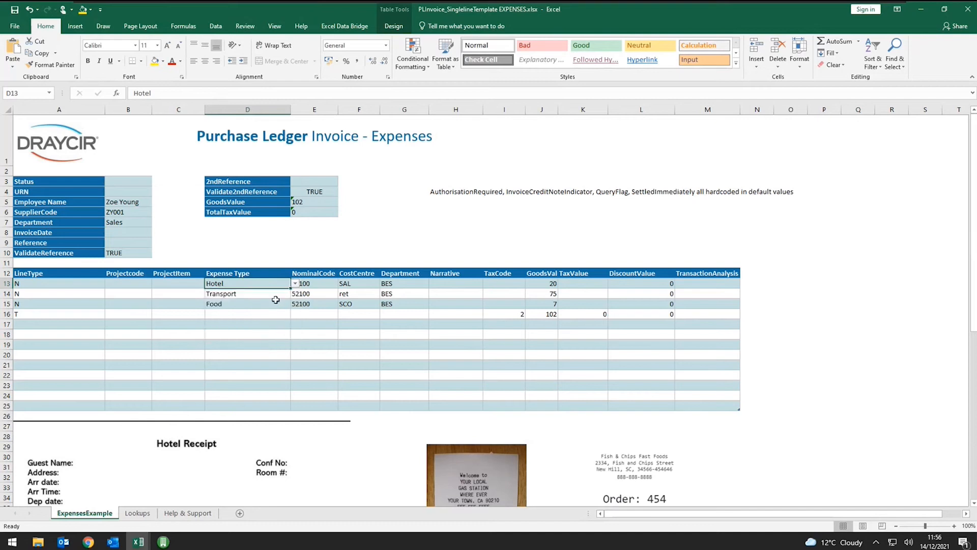
pyautogui.click(287, 335)
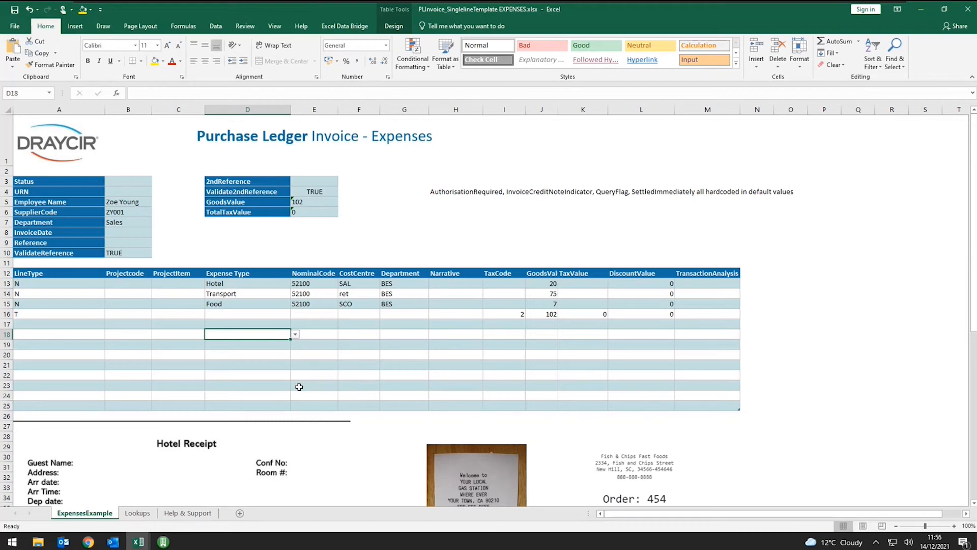
# Minimise the expenses workbook and bring up the overview of open windows
pyautogui.click(920, 10)
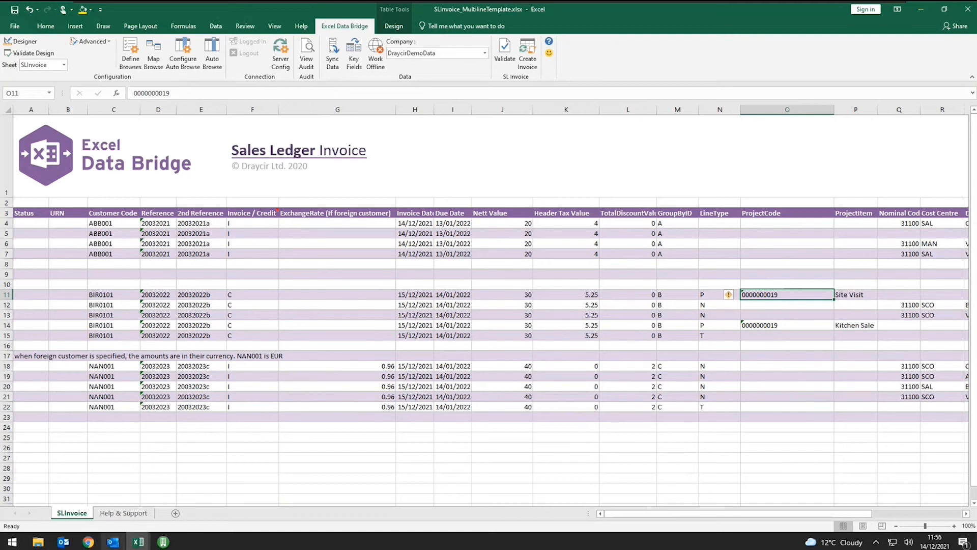
pyautogui.hotkey('alt', 'Tab')
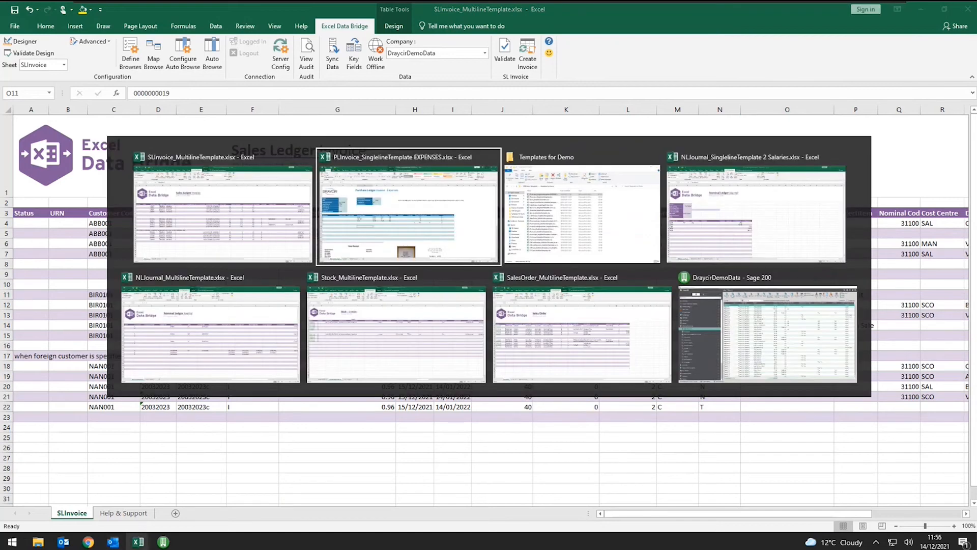